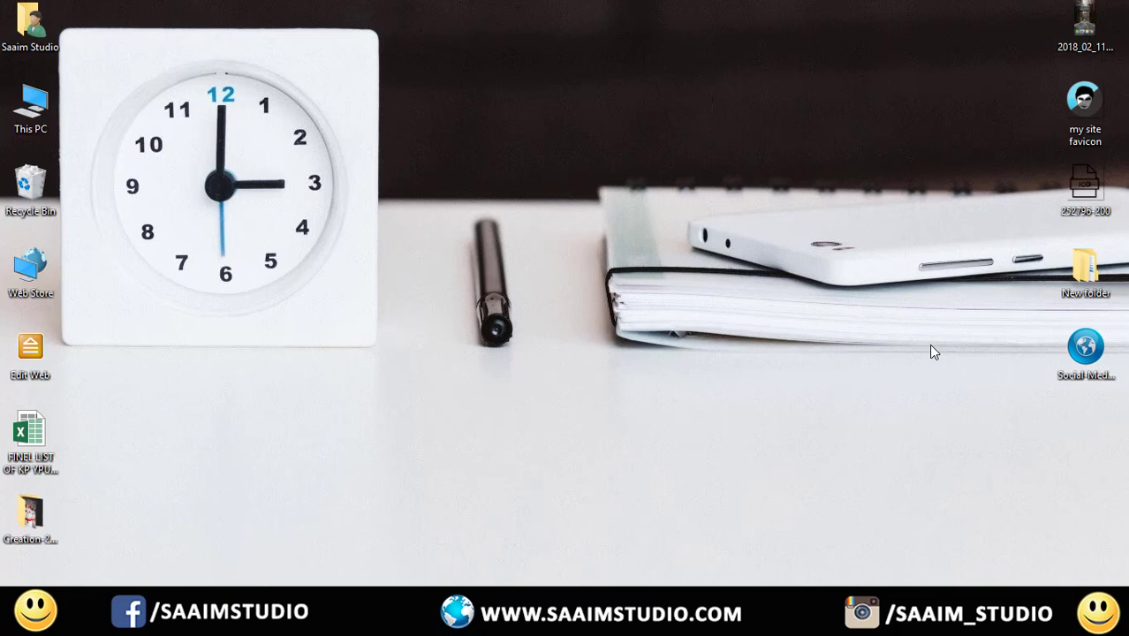
Step: Move the Social Media .ico icon to the desktop centre and view its Properties Details
drag(1076, 358, 759, 403)
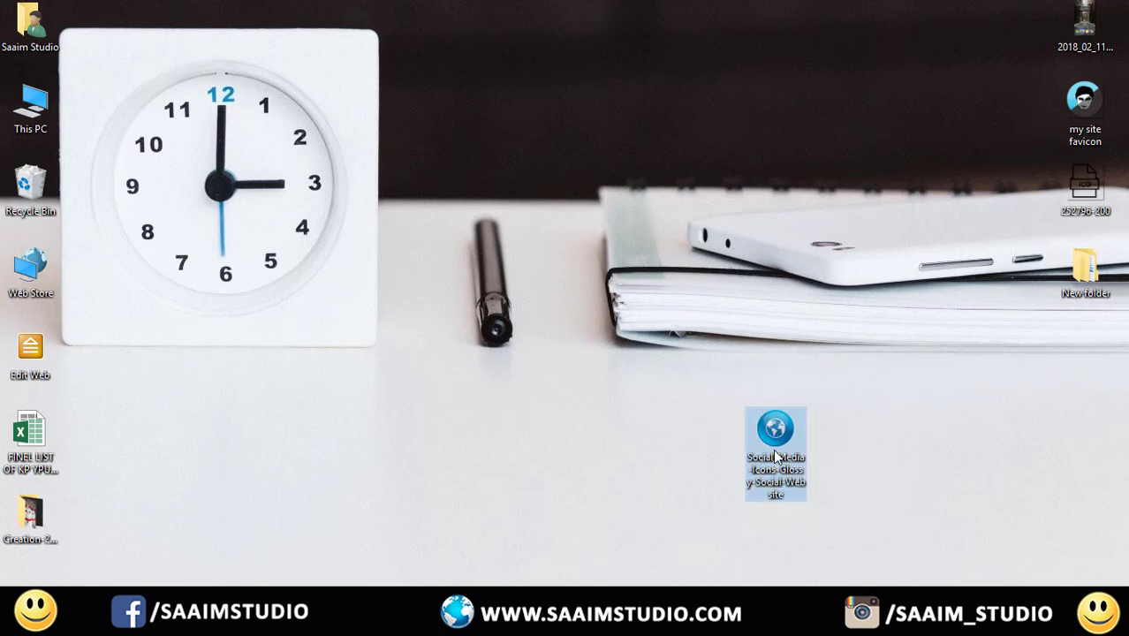
right_click(776, 452)
click(777, 439)
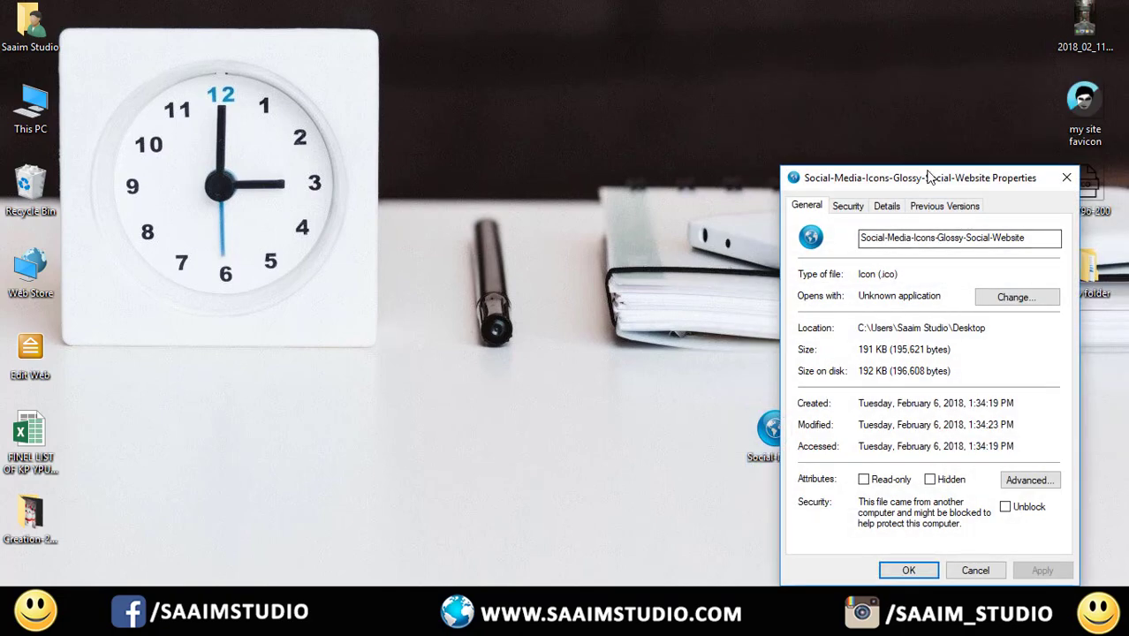
drag(928, 177, 784, 165)
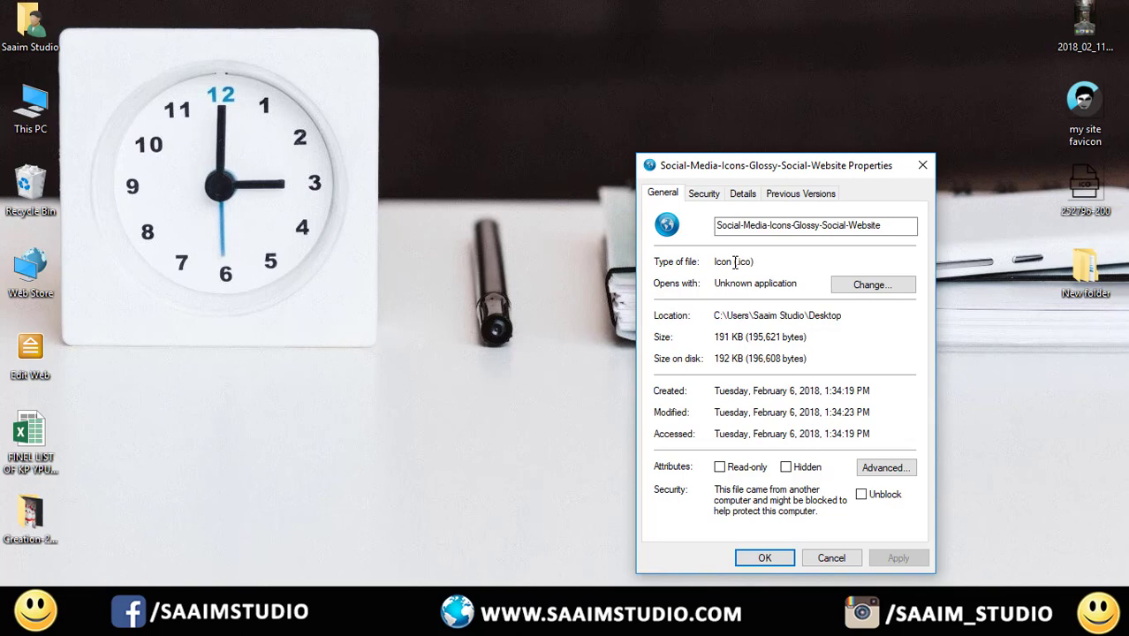
click(747, 197)
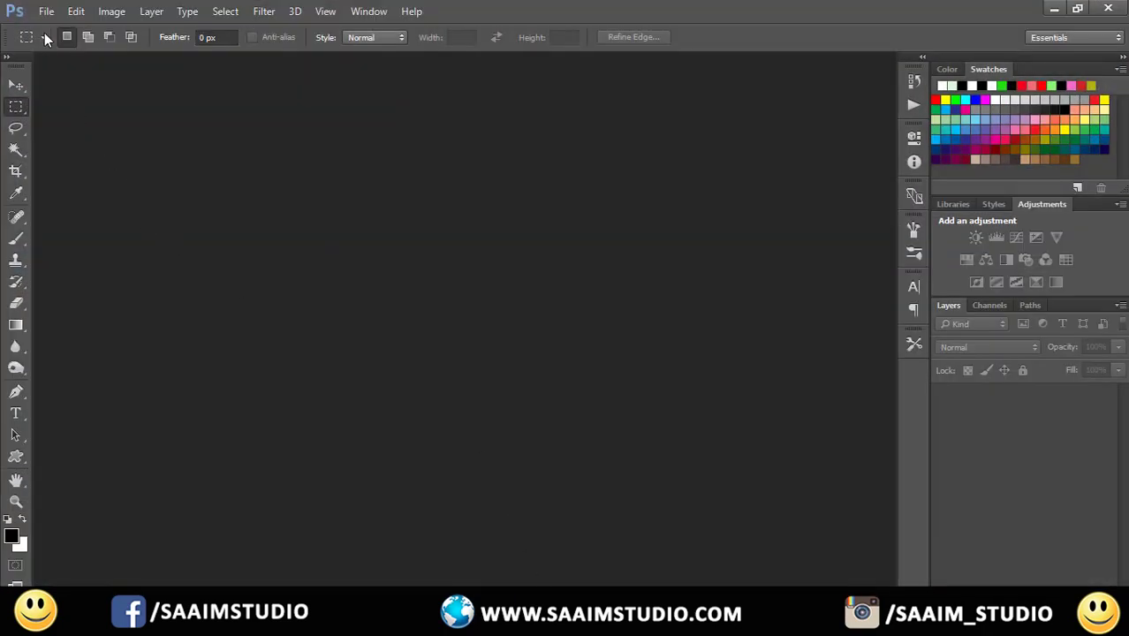
Step: Create a new 128×128 px document with a light-green background
click(46, 11)
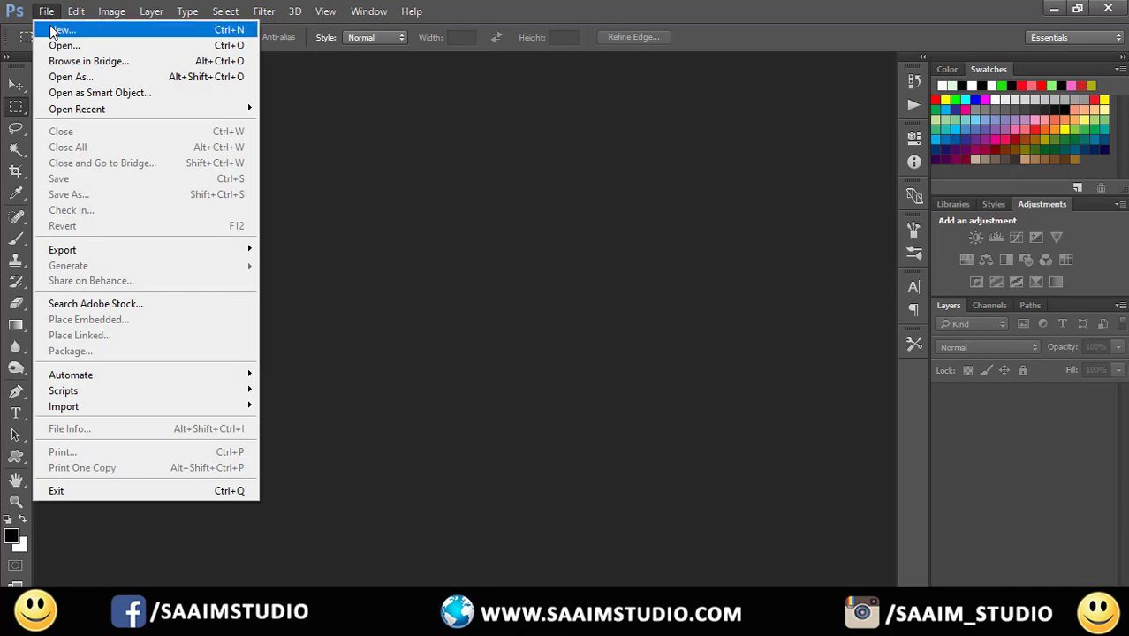
click(53, 30)
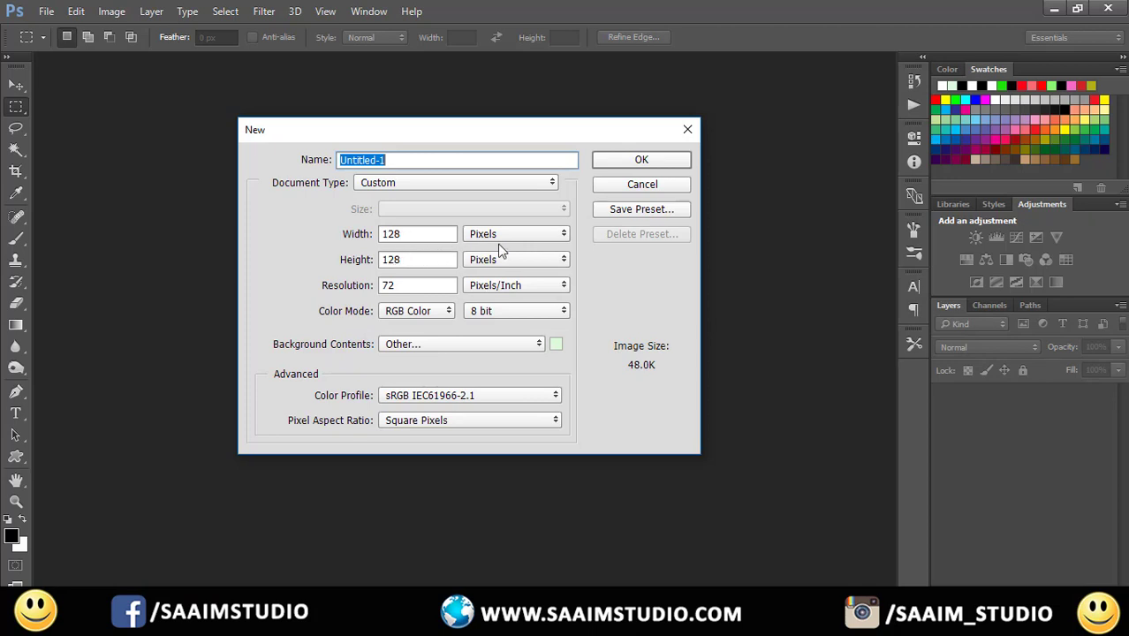
click(606, 160)
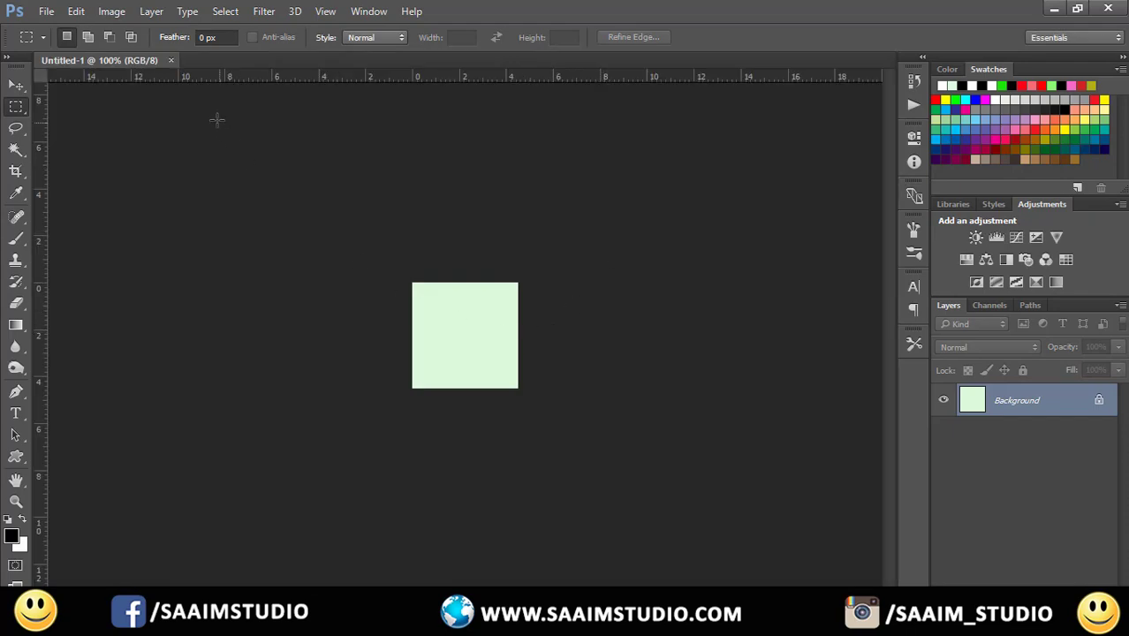
click(46, 11)
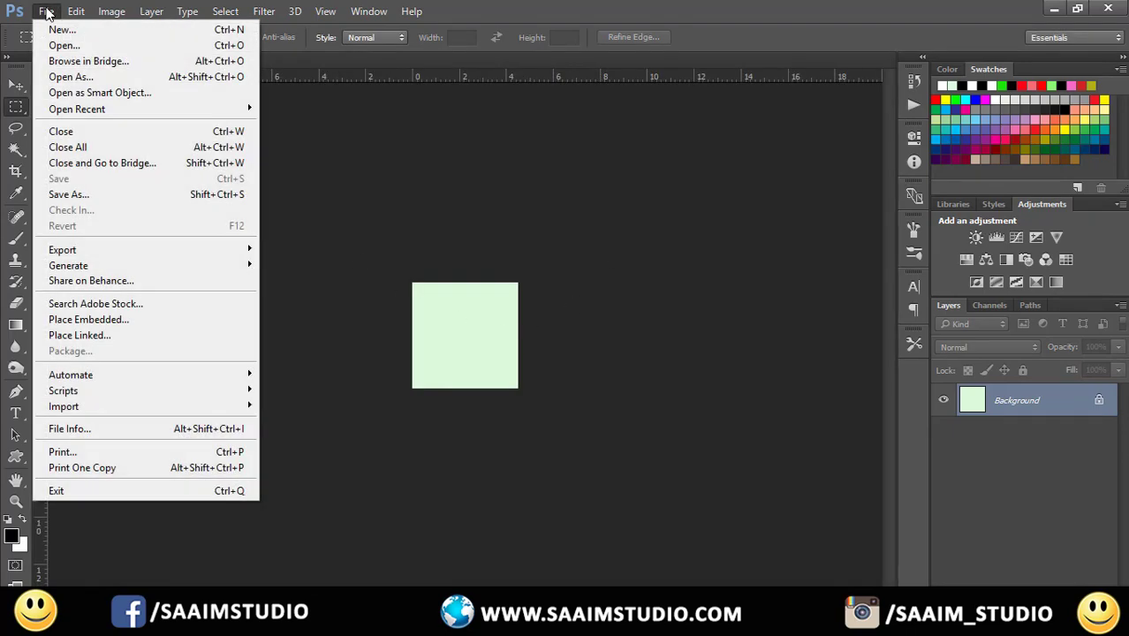
Step: Review the Save As format list without saving, then minimize Photoshop
click(83, 193)
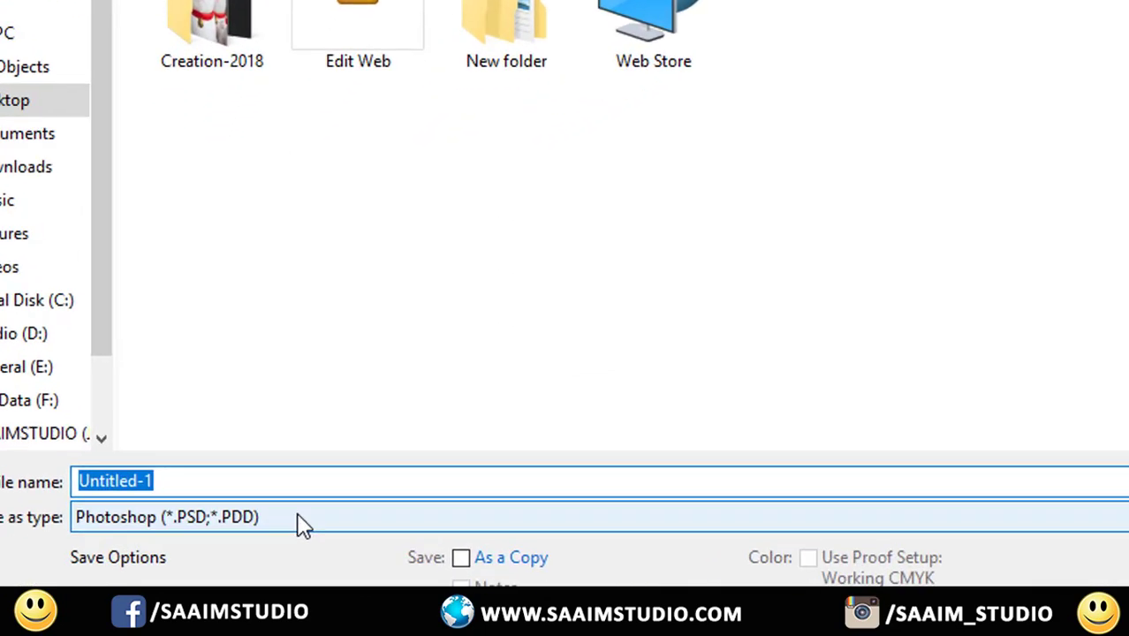
click(301, 524)
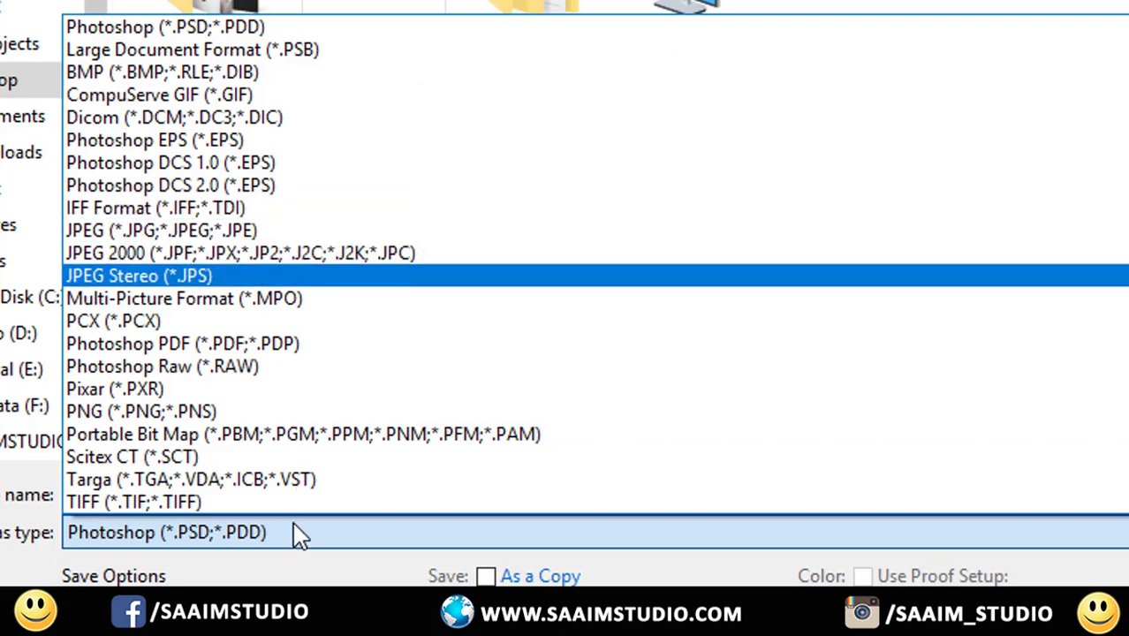
click(297, 532)
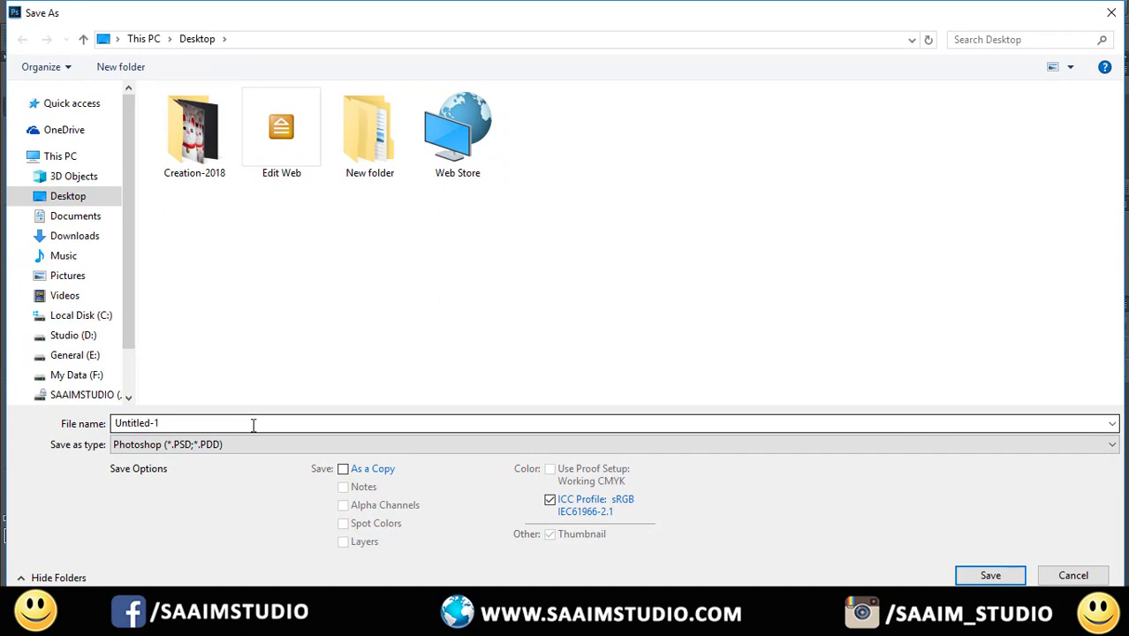
click(1111, 14)
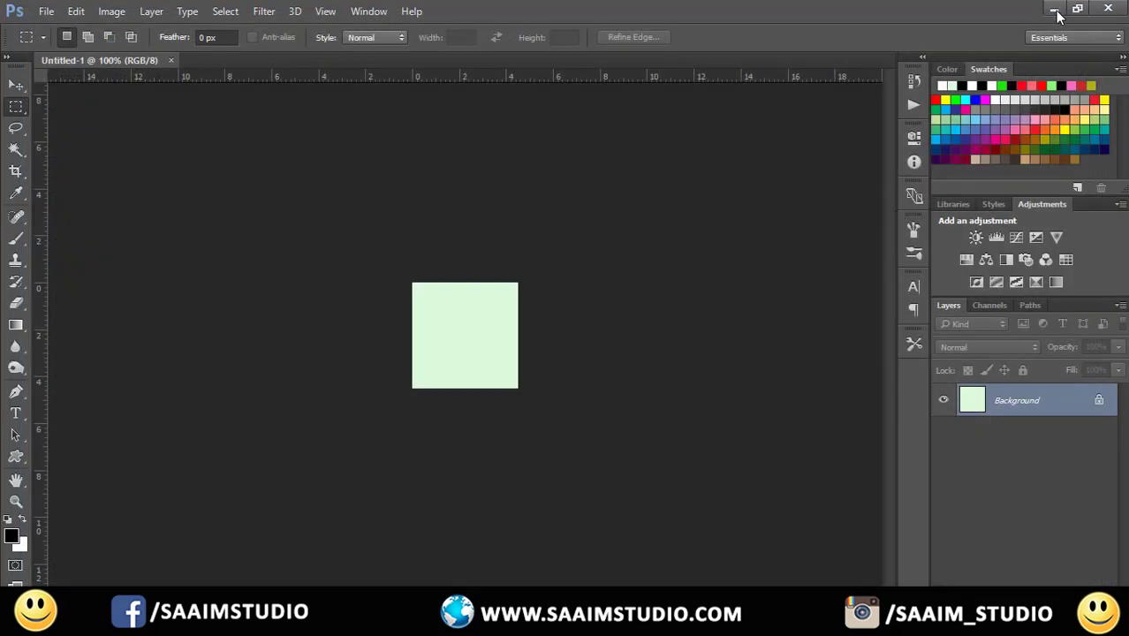
click(1054, 9)
Step: Extract the ICO Format archive in New folder and open ICO Format > 64 Bit
double_click(1083, 279)
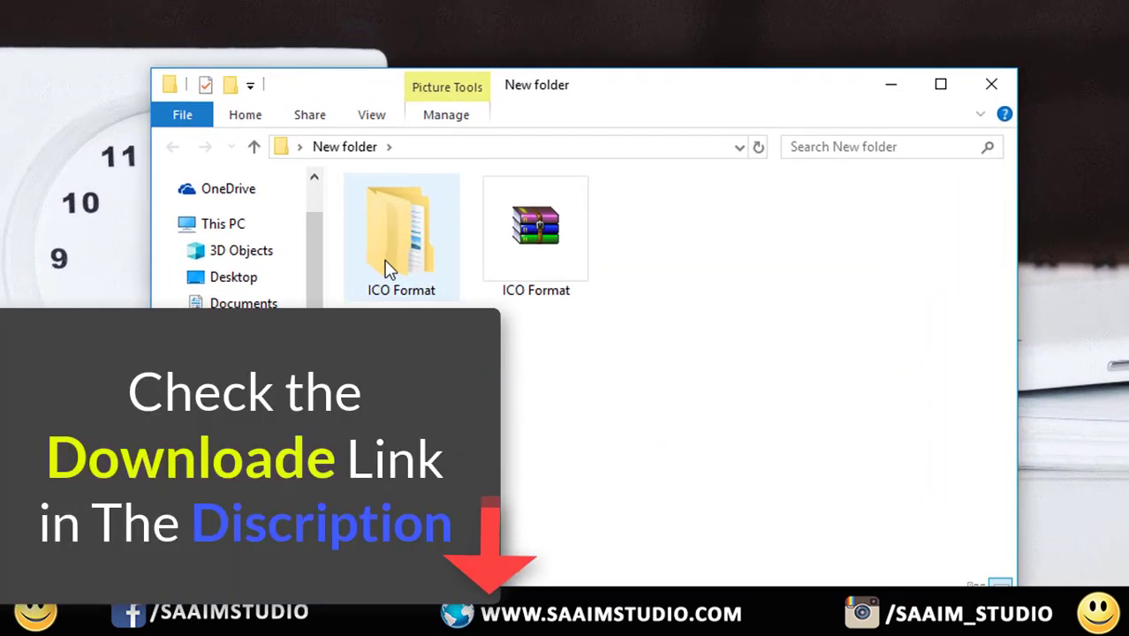
right_click(520, 269)
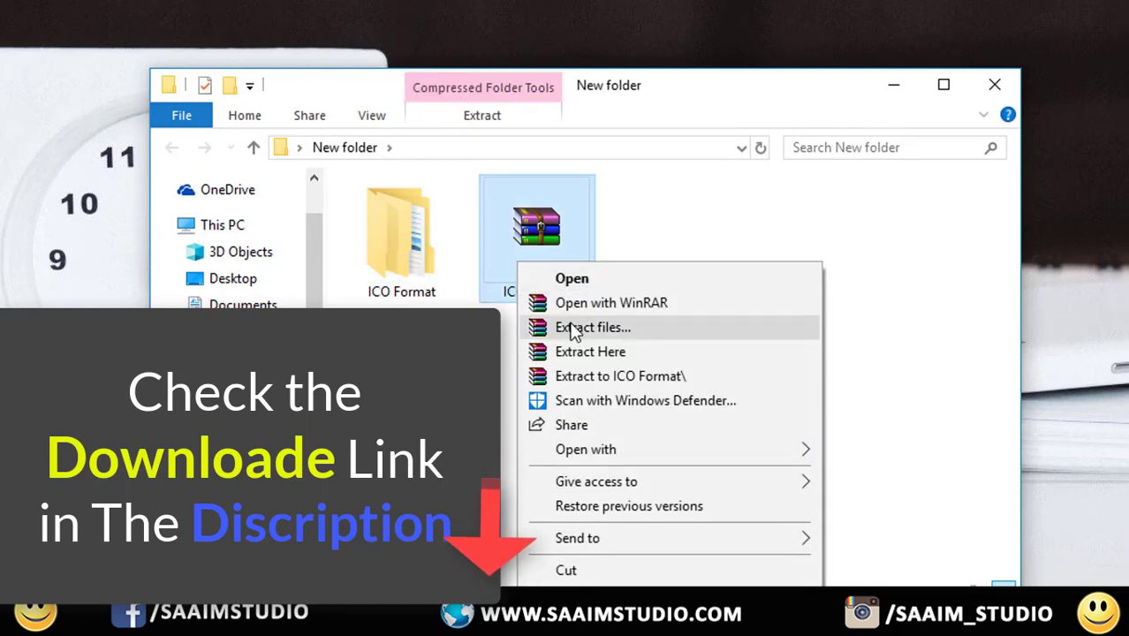
click(898, 341)
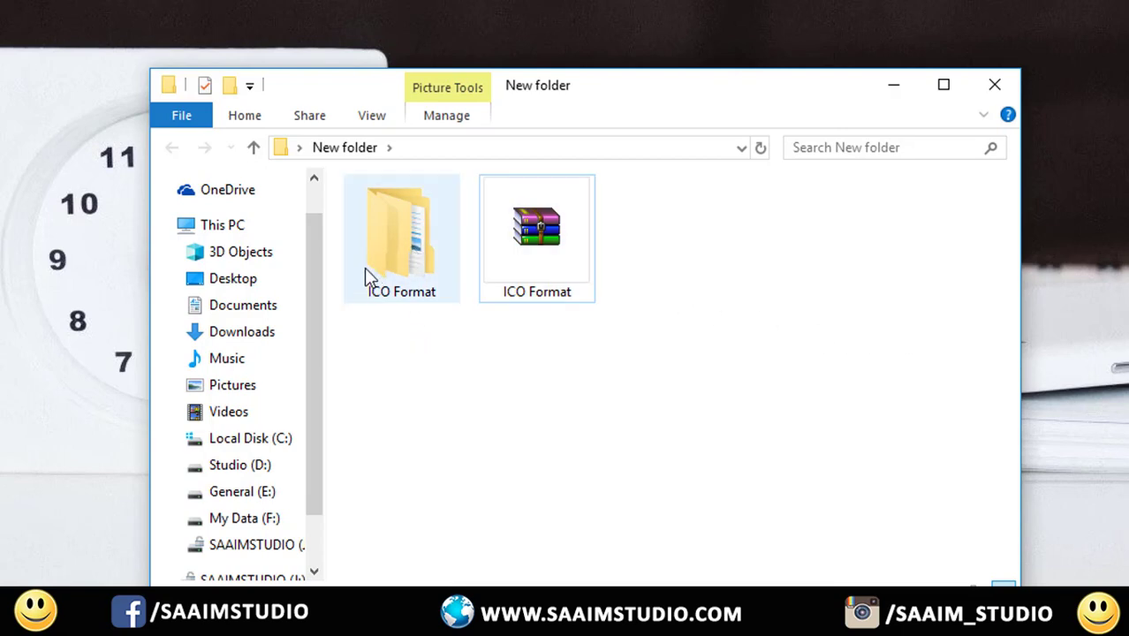
double_click(400, 266)
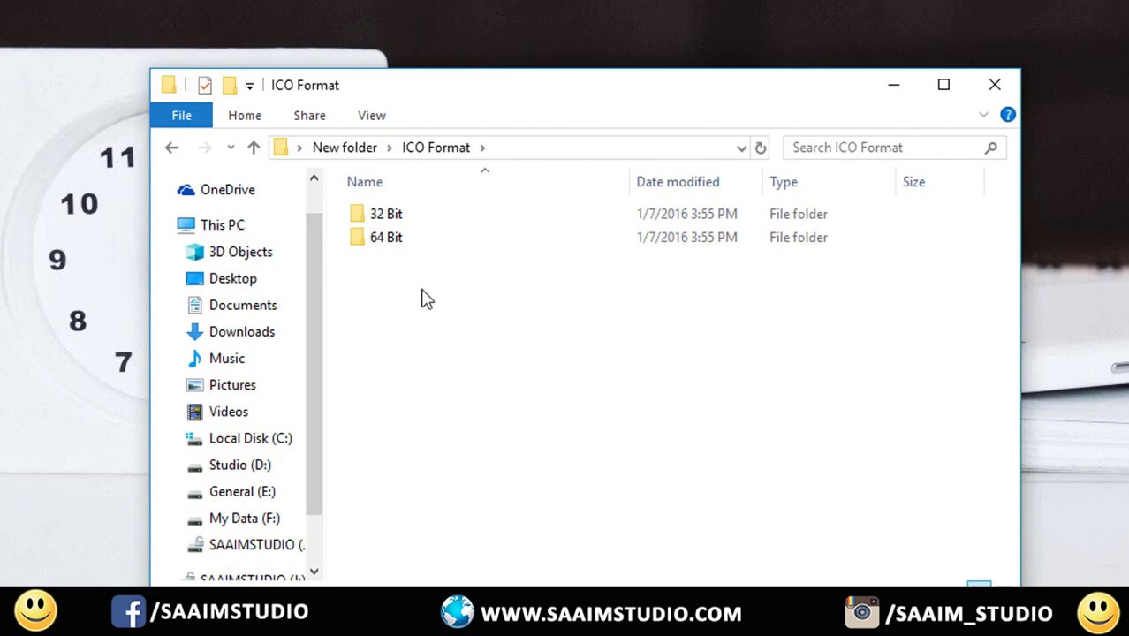
click(389, 219)
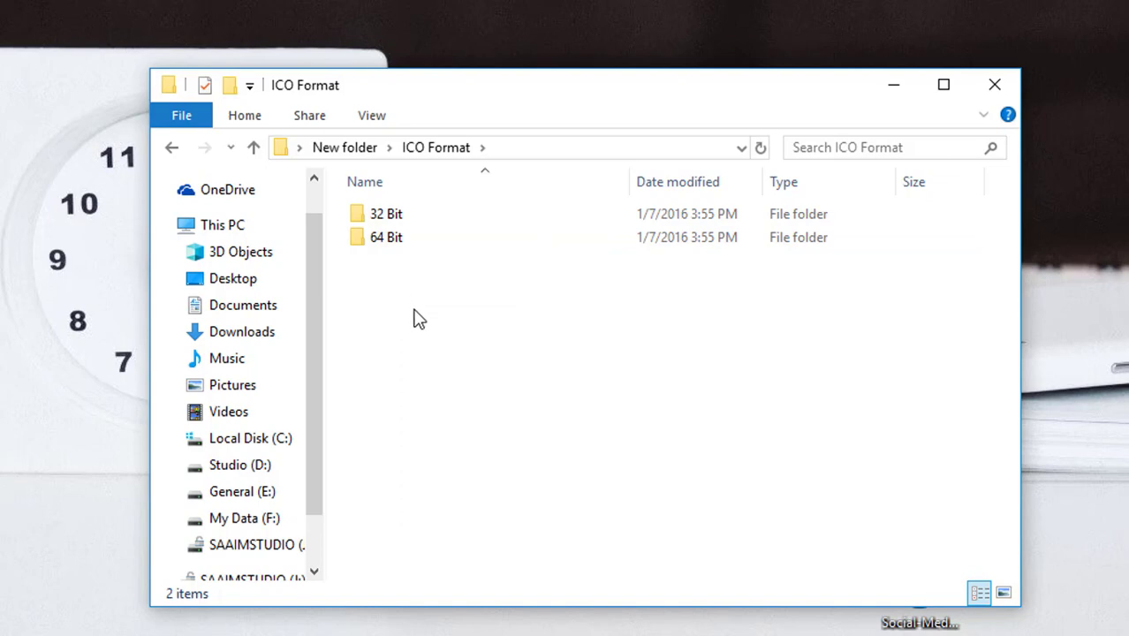
double_click(390, 238)
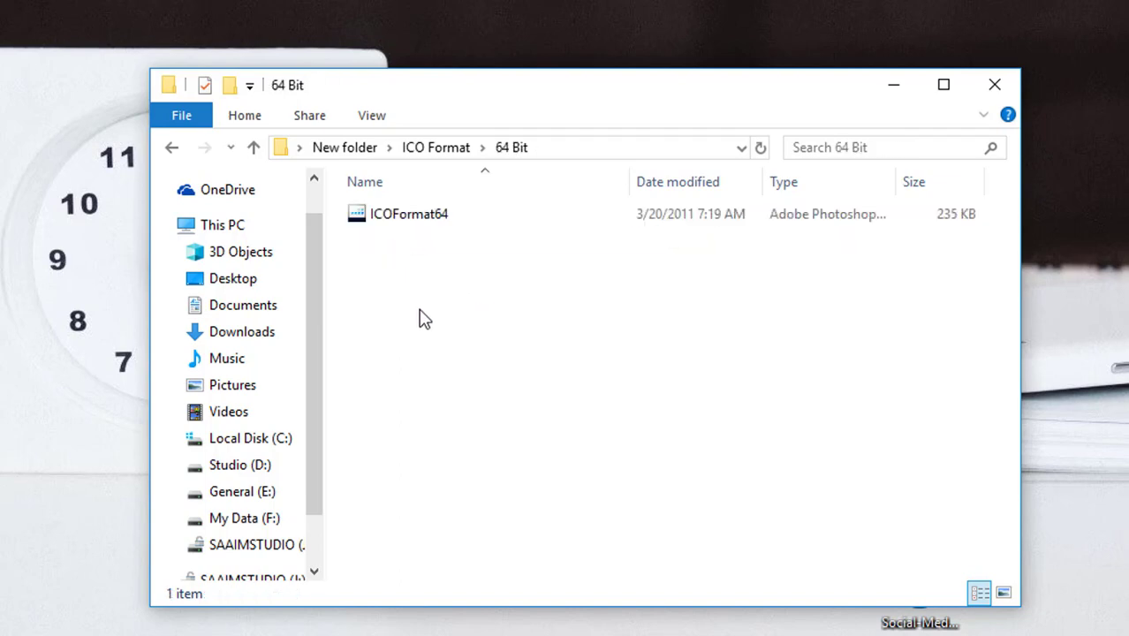
Step: Copy the ICOFormat64 plugin file and minimize its folder window
right_click(394, 219)
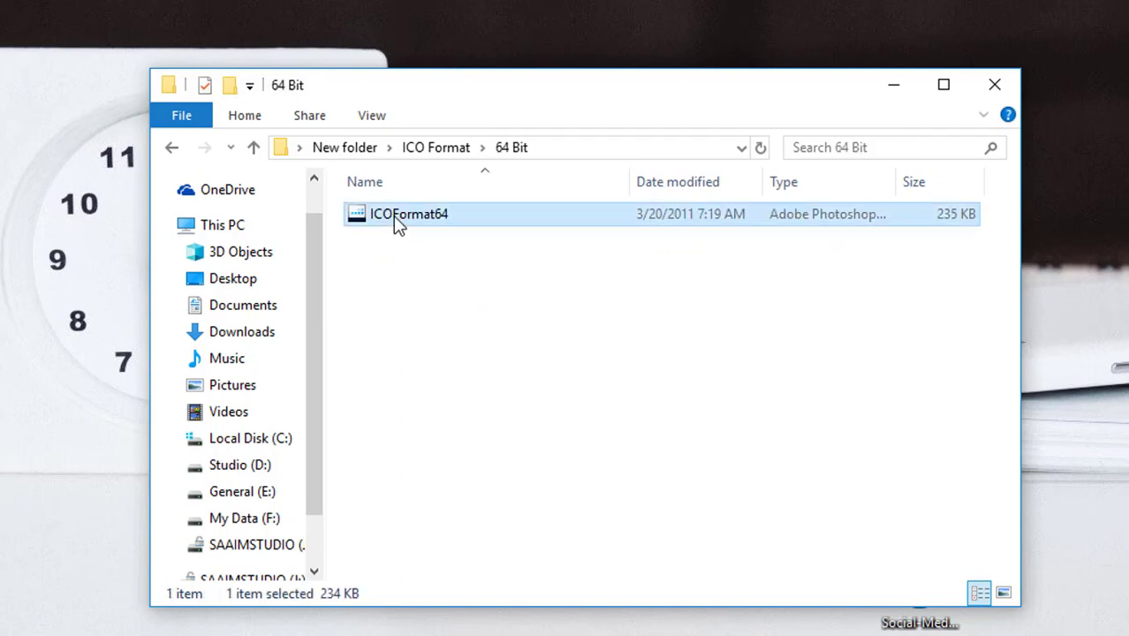
click(469, 526)
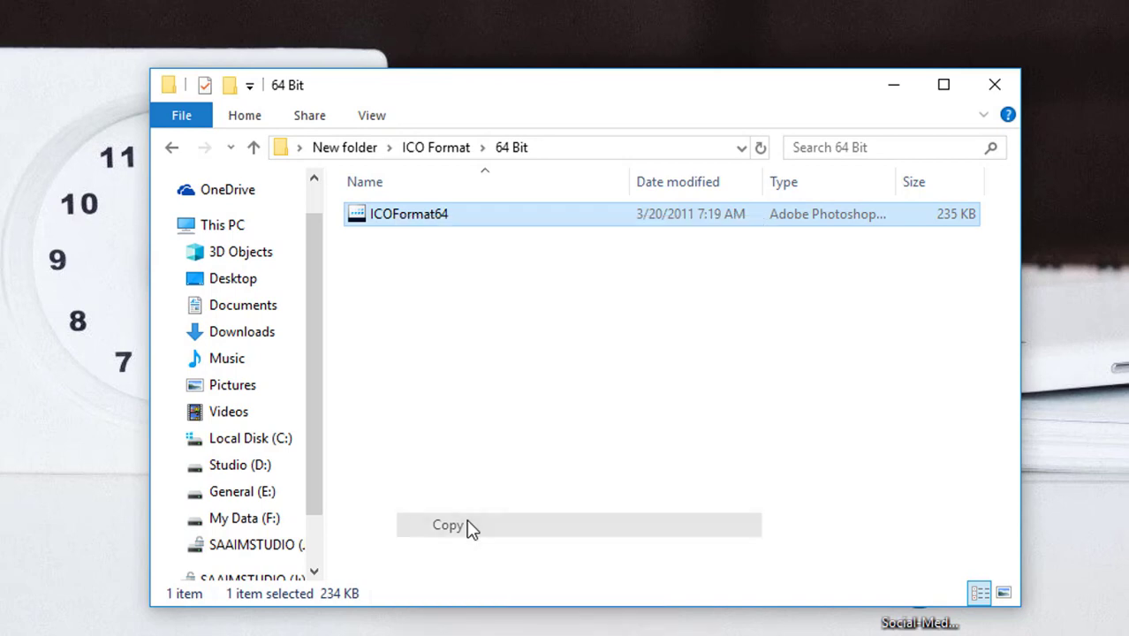
click(892, 86)
Step: Paste the plugin into C:\Program Files\Adobe\Adobe Photoshop CC 2015\Plug-ins
key(super+e)
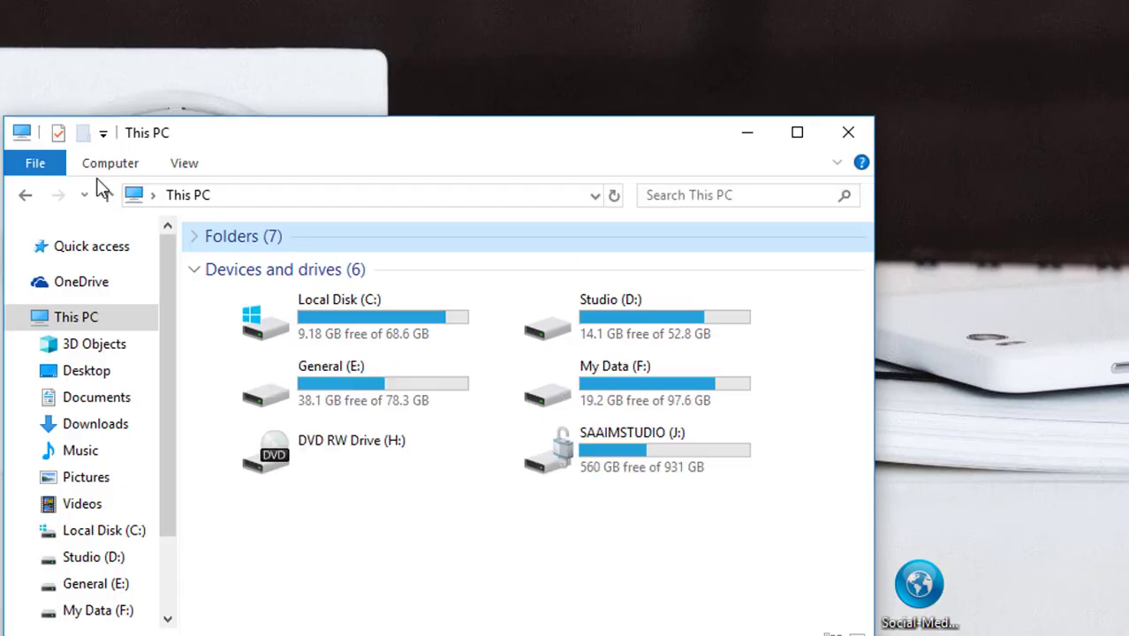
double_click(601, 153)
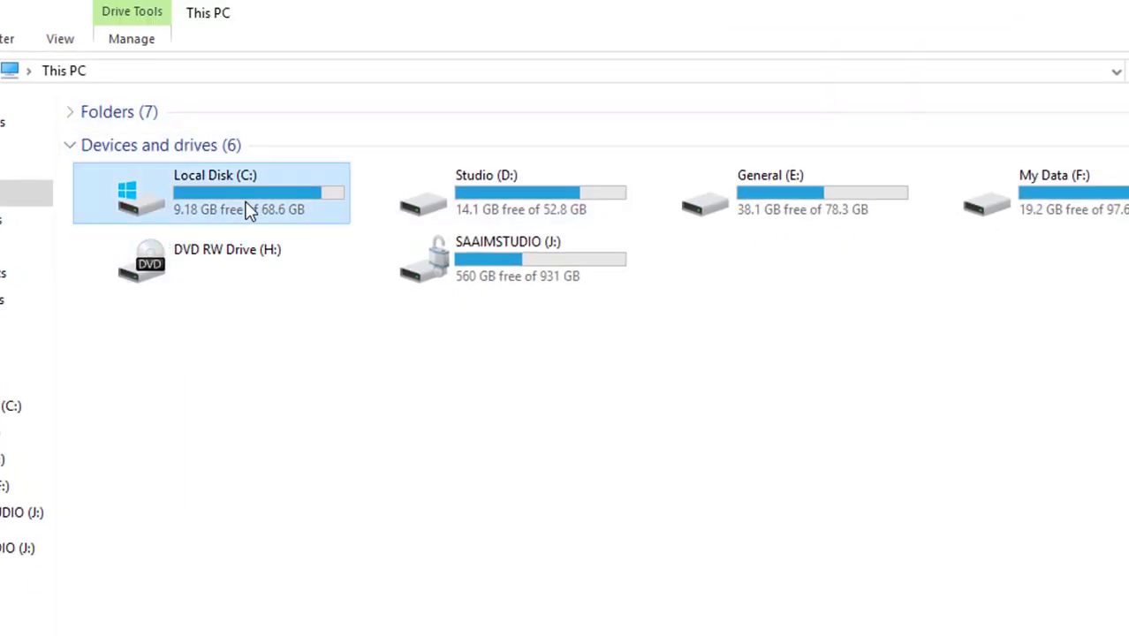
double_click(248, 212)
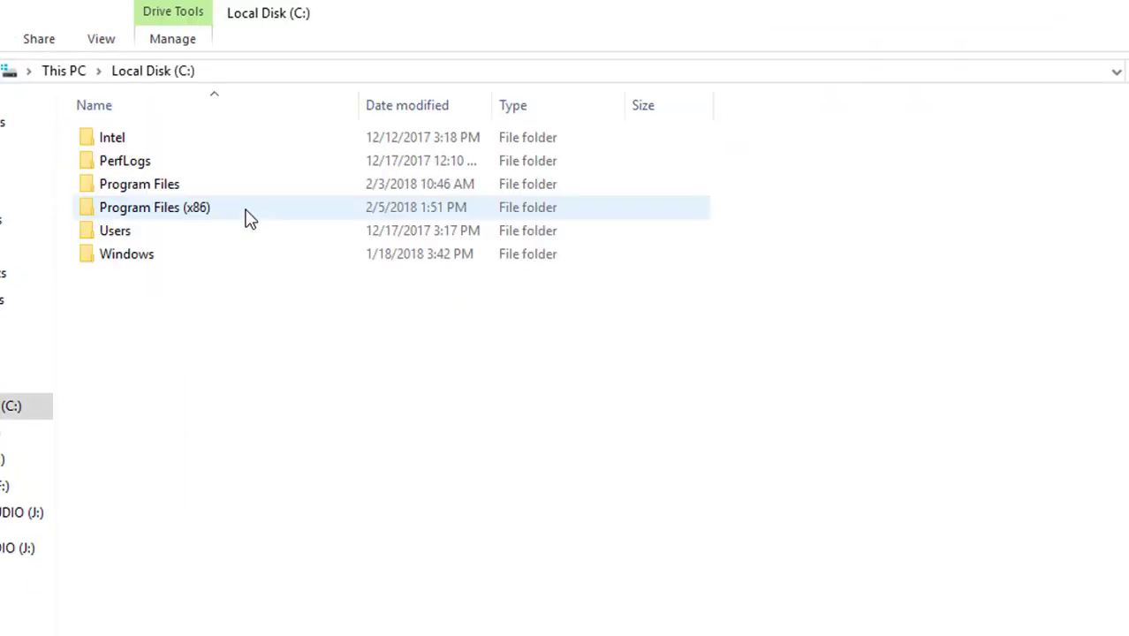
double_click(152, 190)
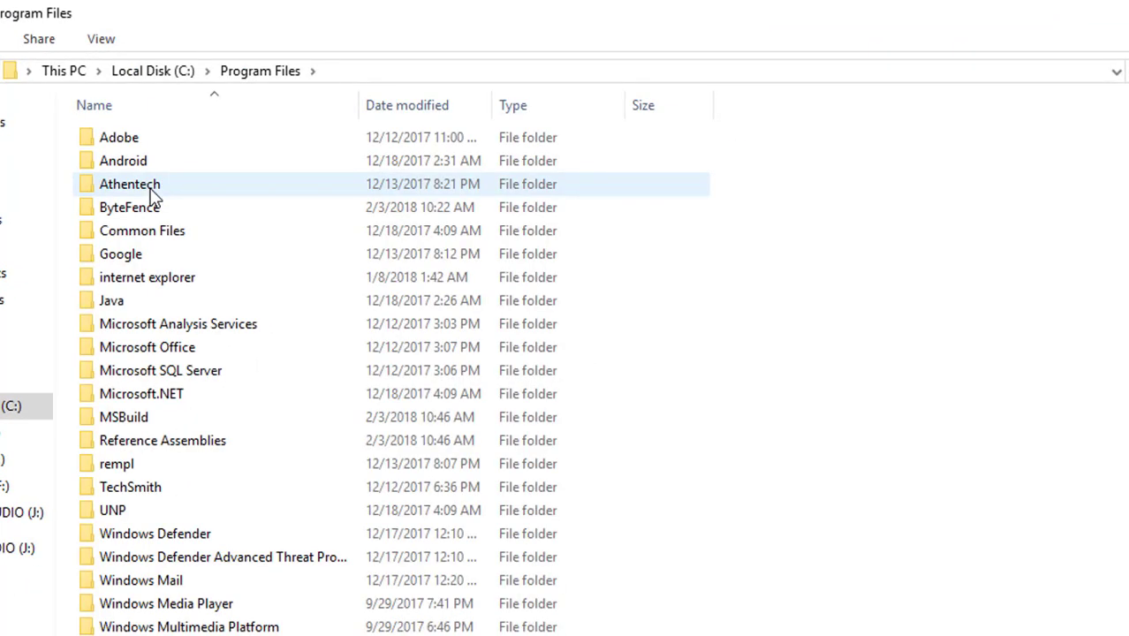
double_click(128, 144)
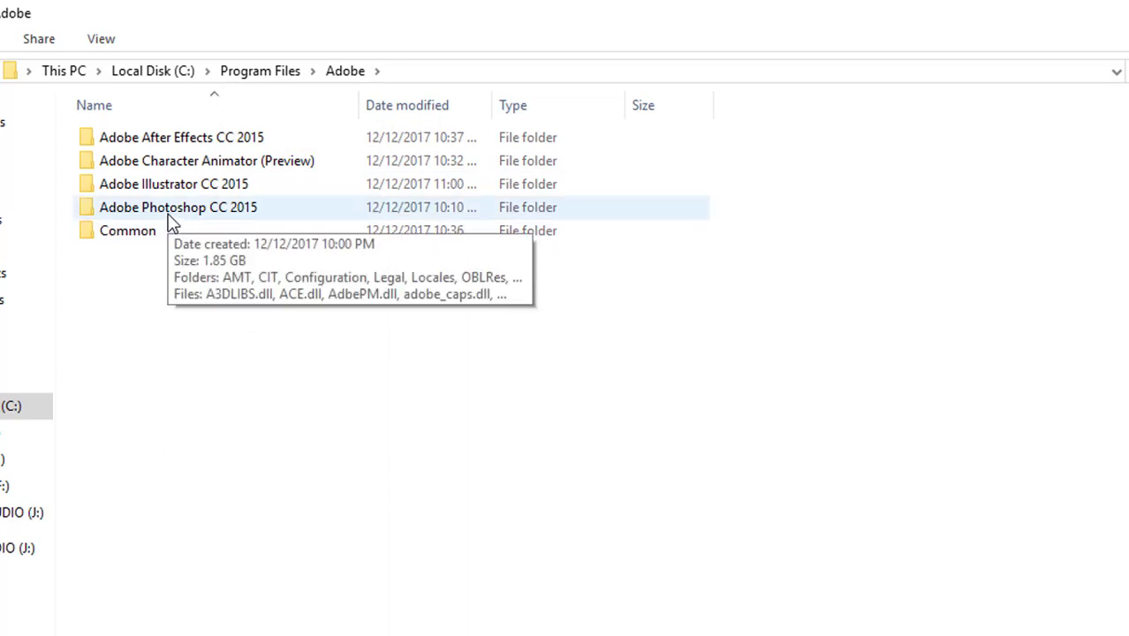
mouse_move(185, 209)
double_click(192, 216)
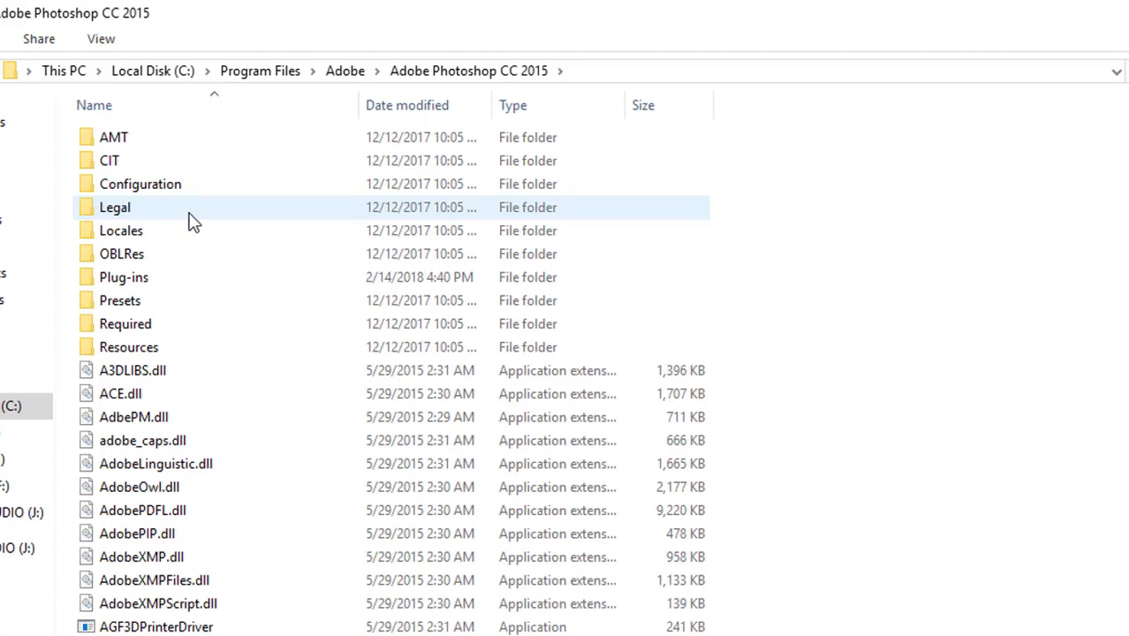
click(140, 281)
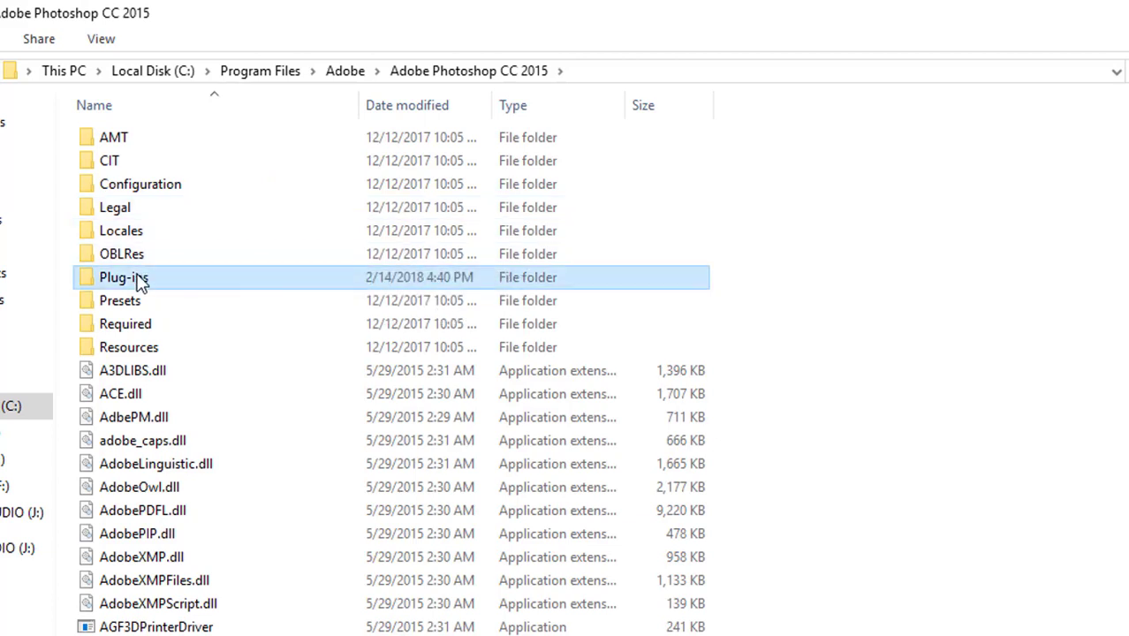
double_click(140, 281)
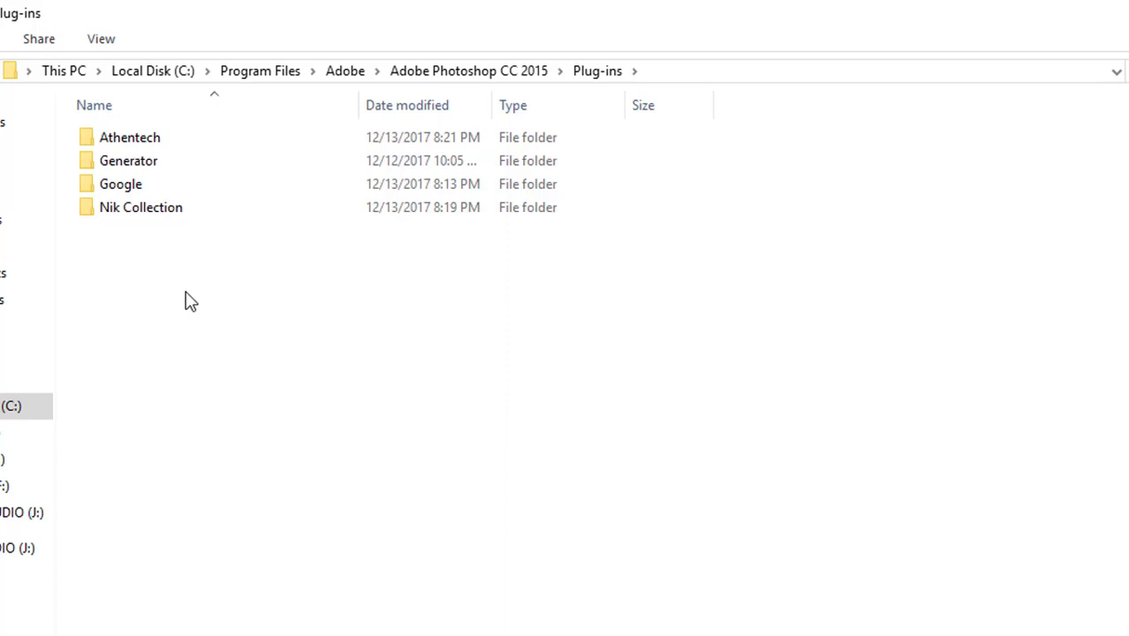
right_click(189, 300)
click(254, 446)
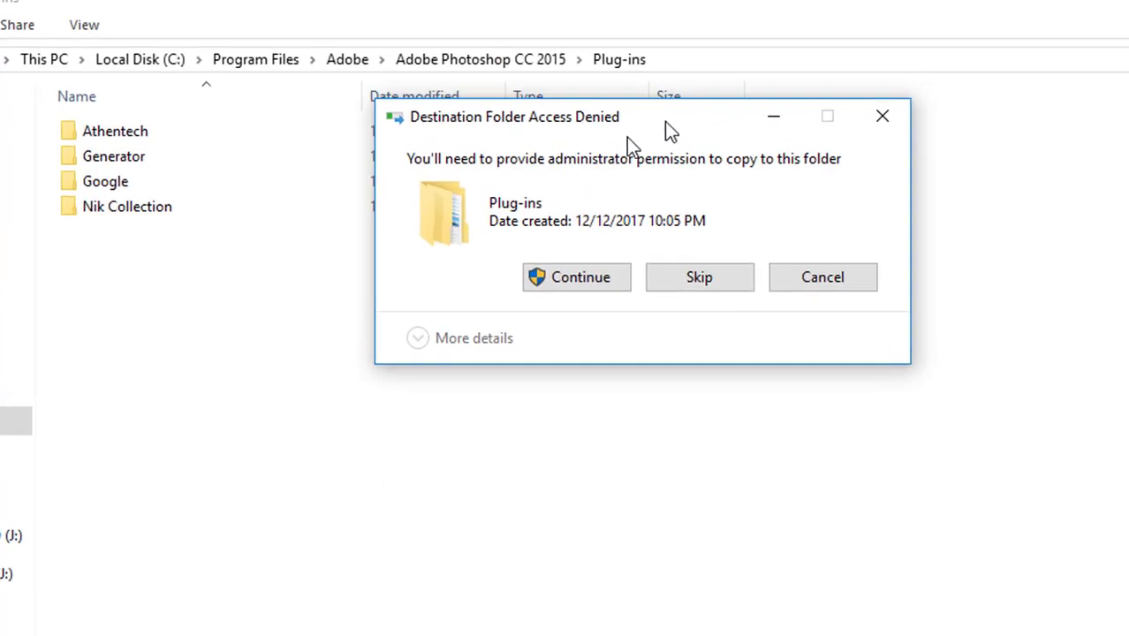
Step: Grant administrator permission in the Destination Folder Access Denied prompt to finish copying
drag(664, 124, 523, 187)
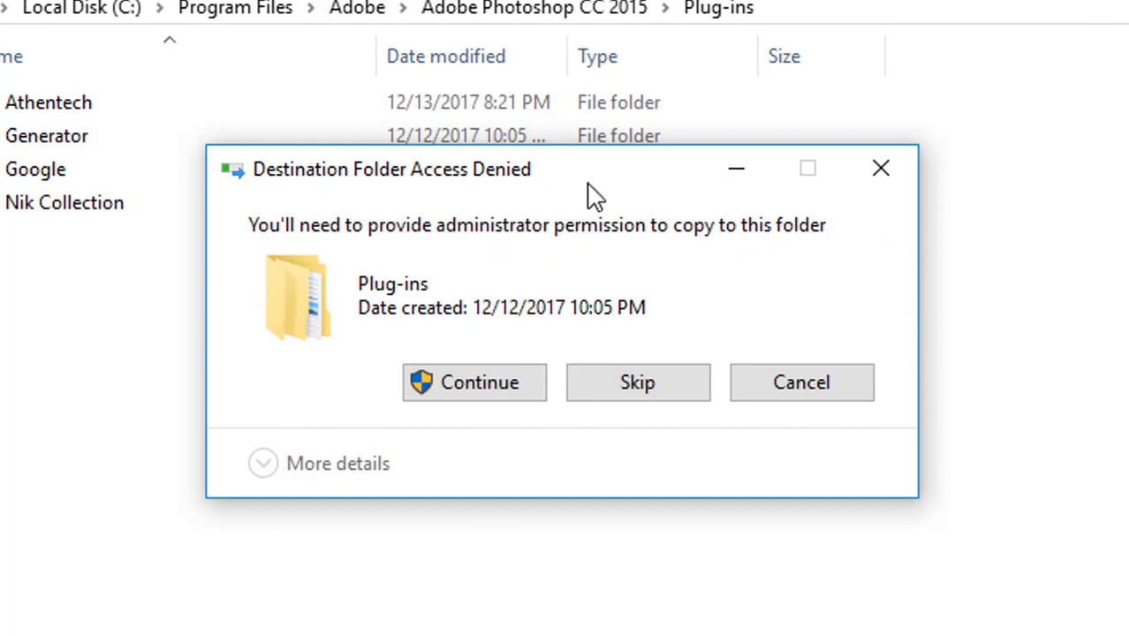
drag(593, 194, 595, 295)
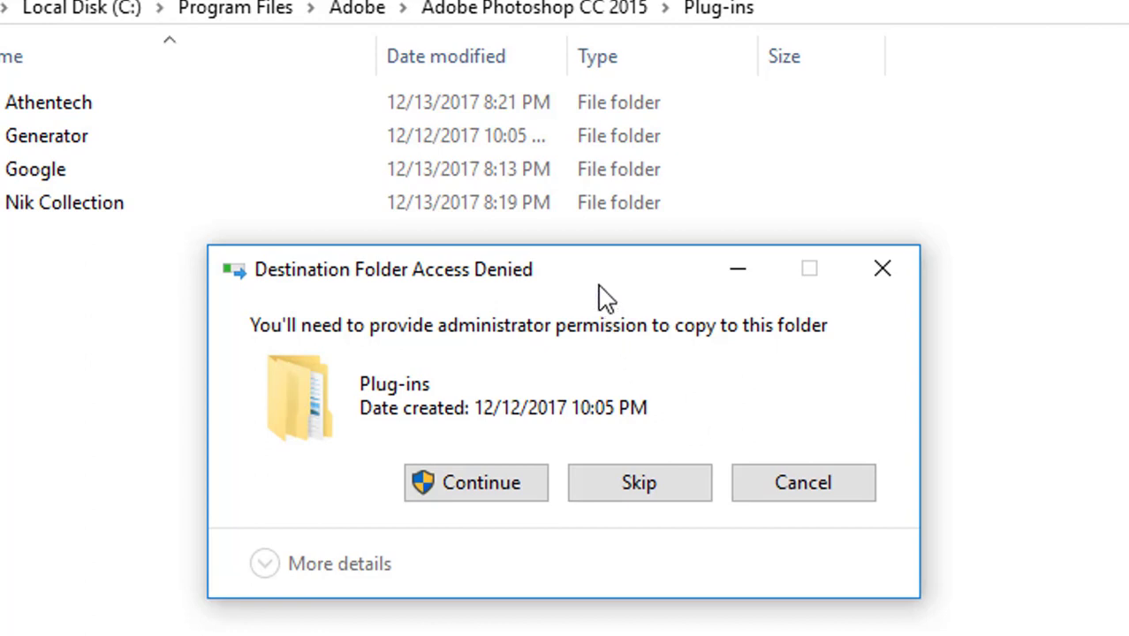
drag(587, 286, 560, 297)
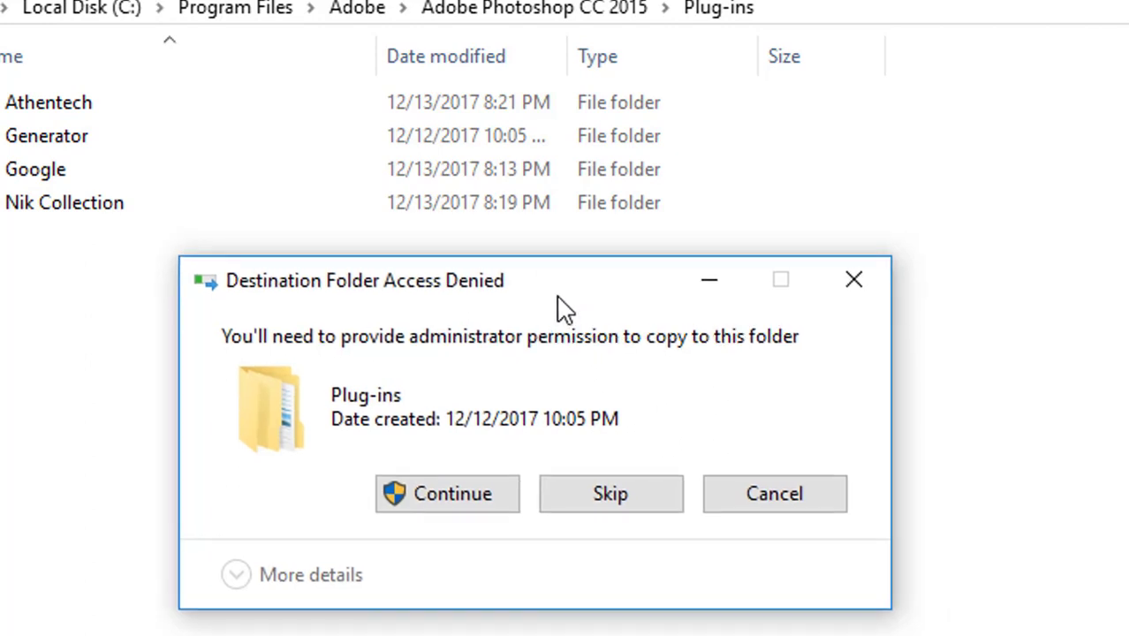
click(395, 492)
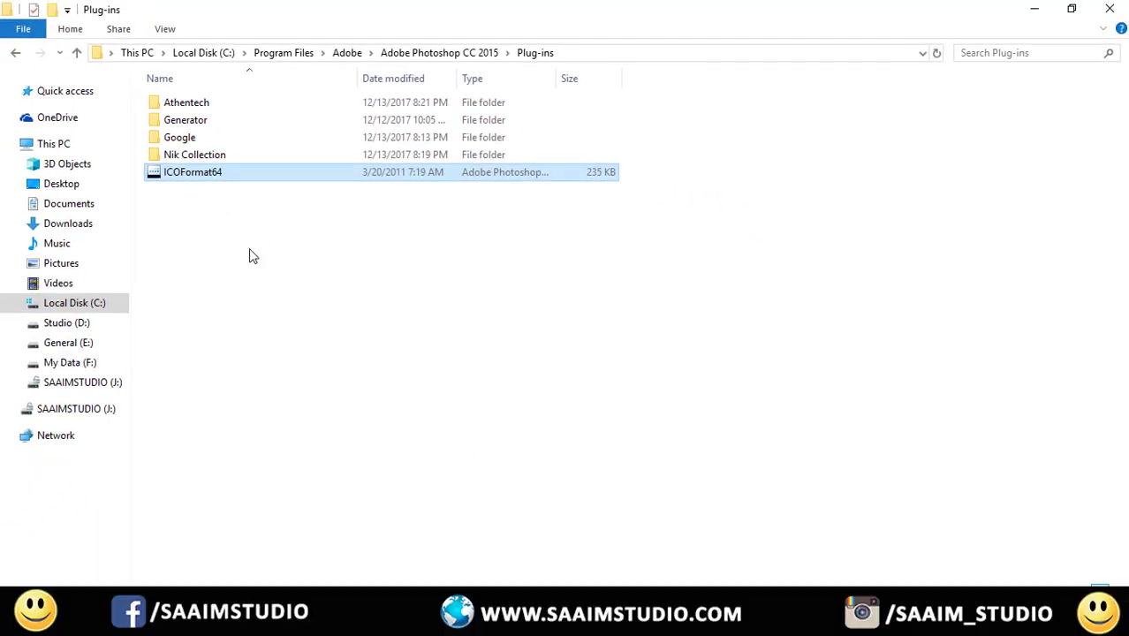
Step: Minimize Explorer and check Photoshop's Save As format list without choosing a format
click(1032, 10)
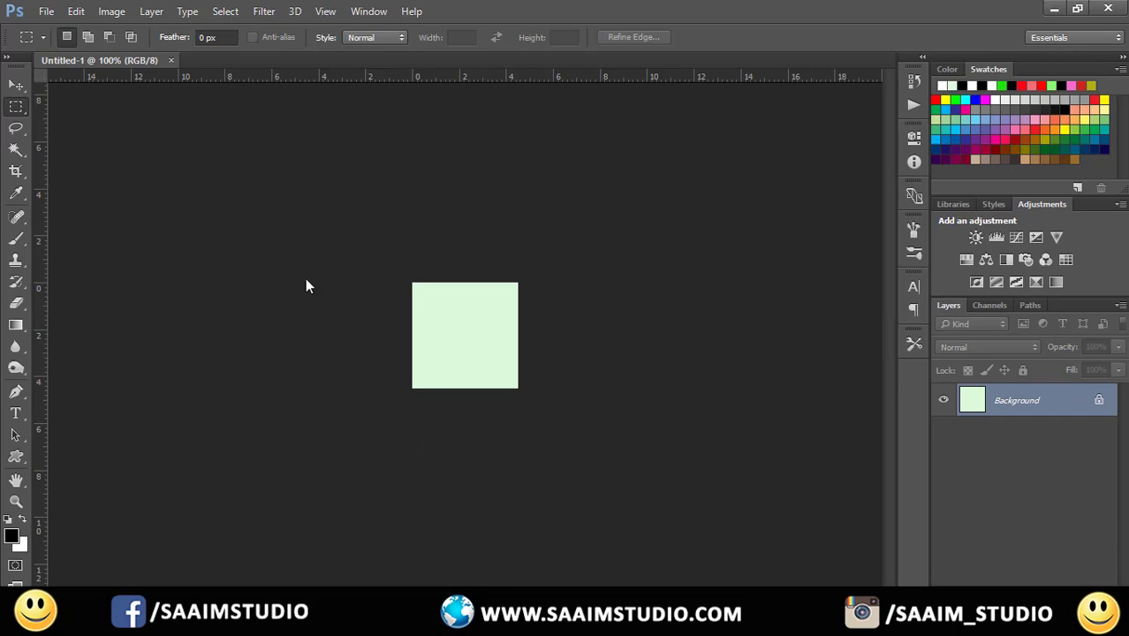
click(46, 14)
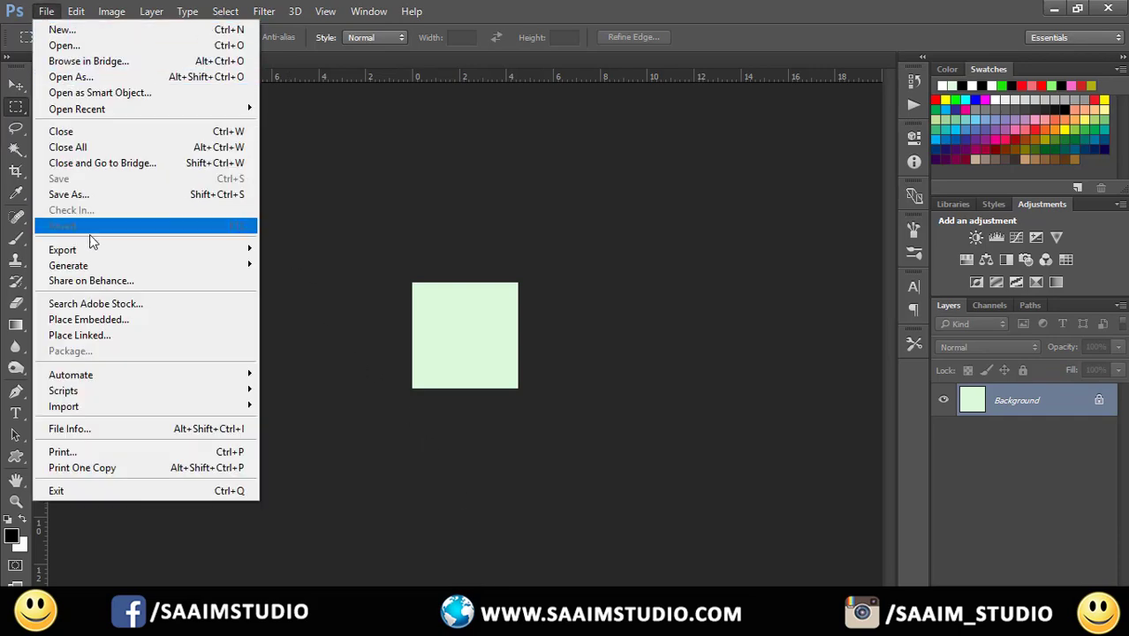
click(73, 193)
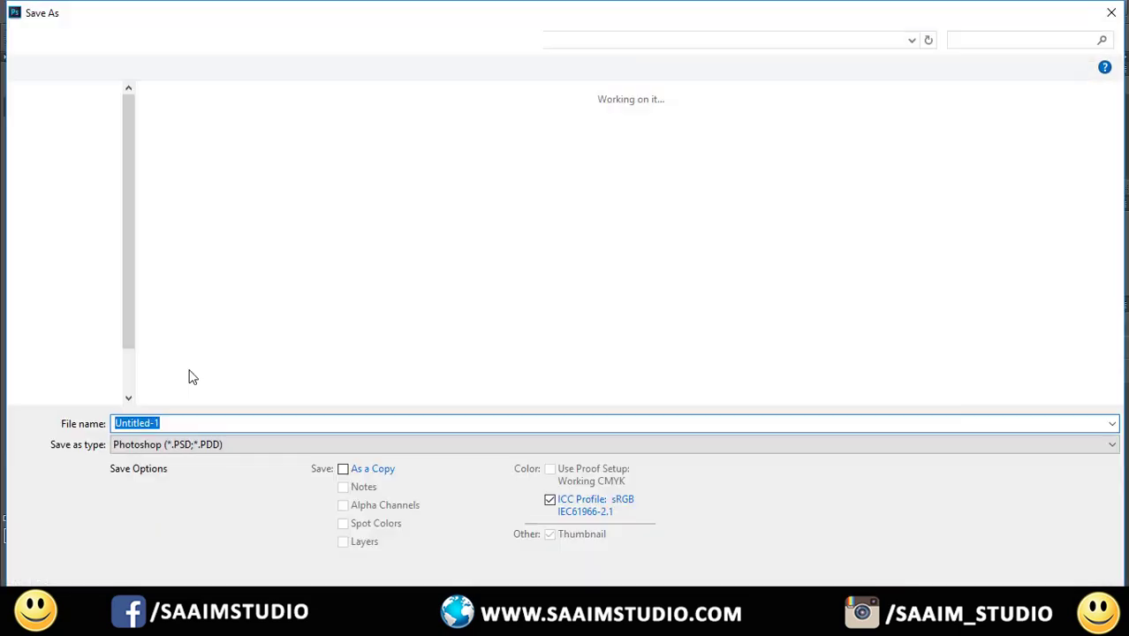
click(203, 444)
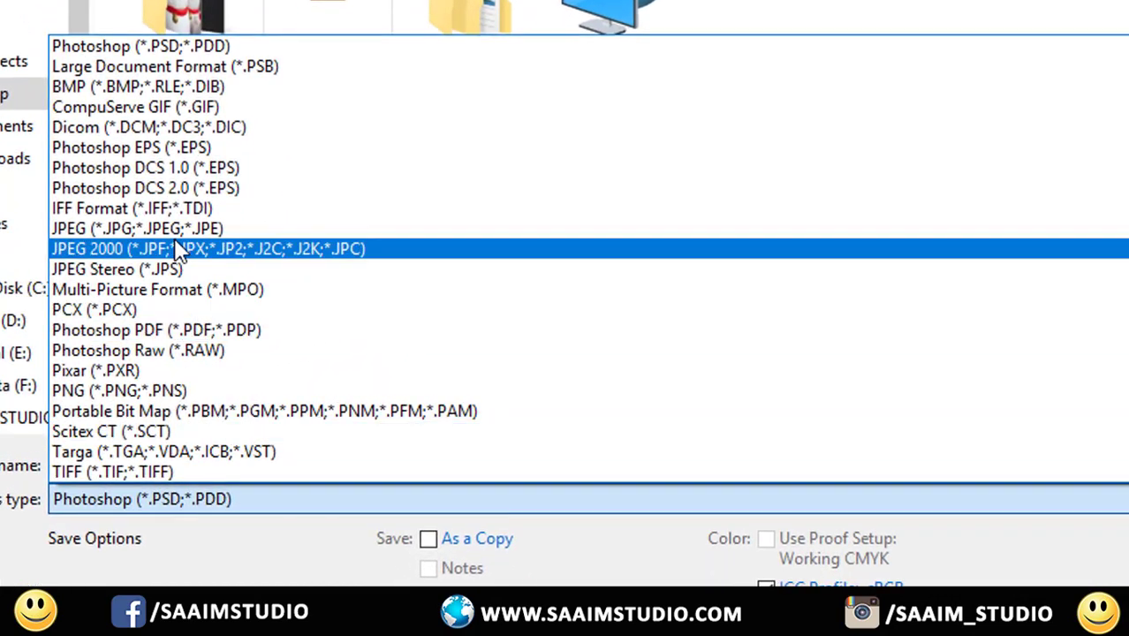
click(239, 501)
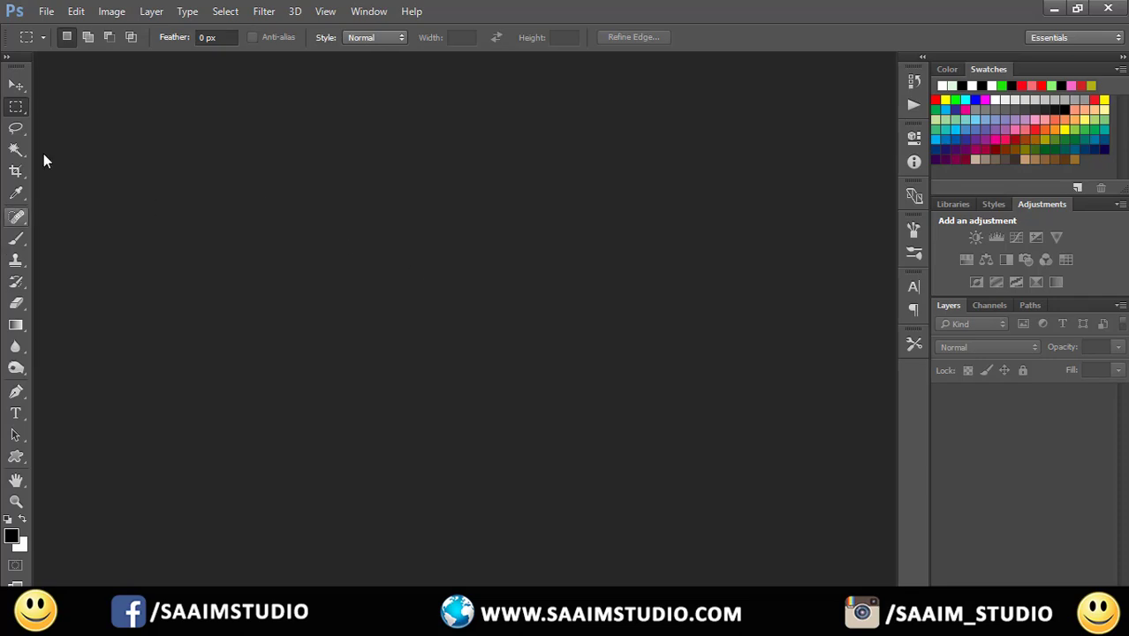
Step: Create a new 128×128 px light-green document in the relaunched Photoshop
click(49, 15)
click(57, 29)
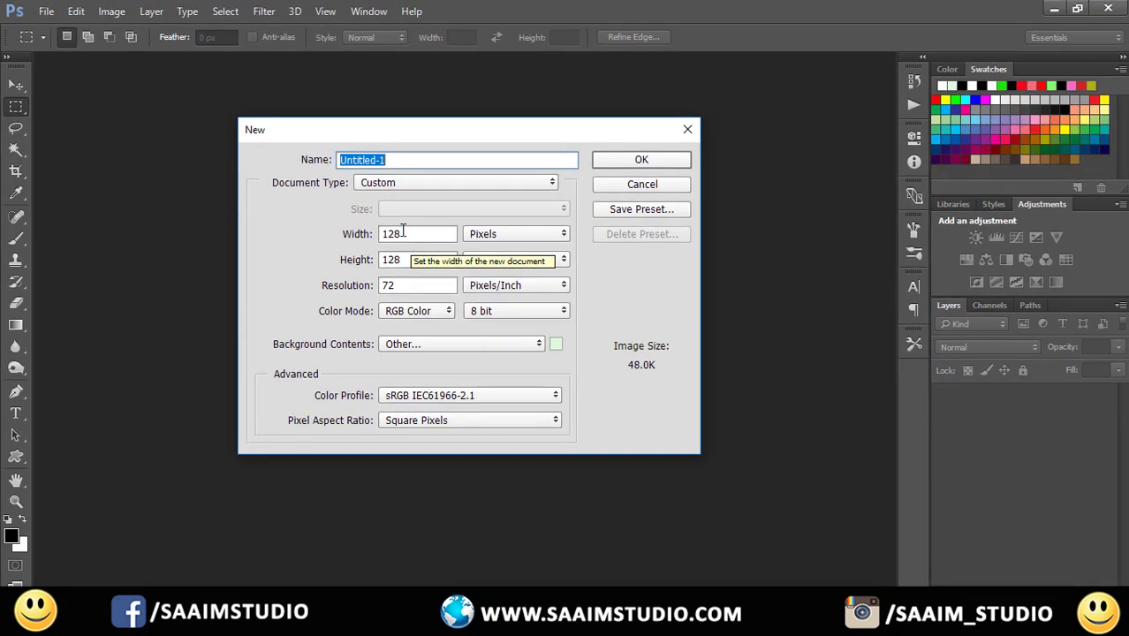
click(597, 165)
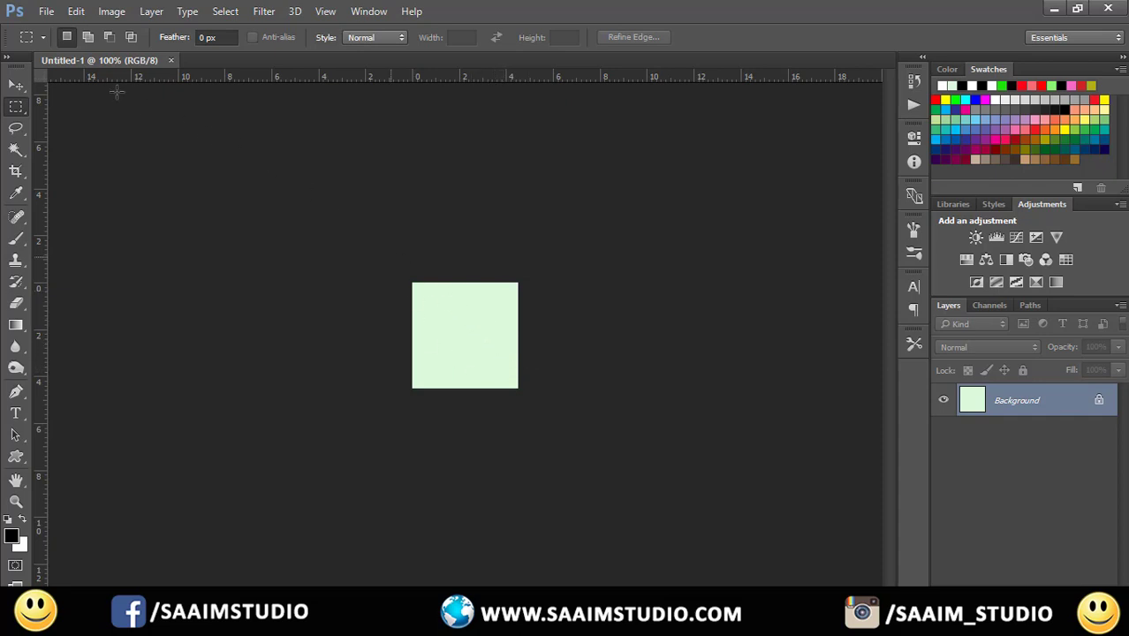
click(44, 13)
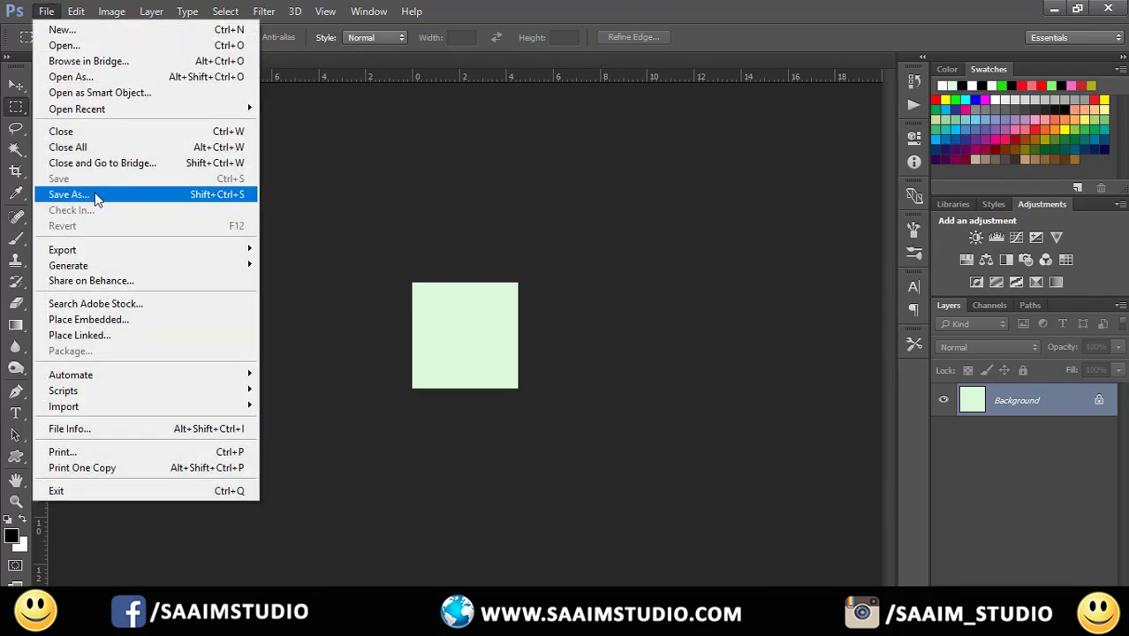
click(97, 200)
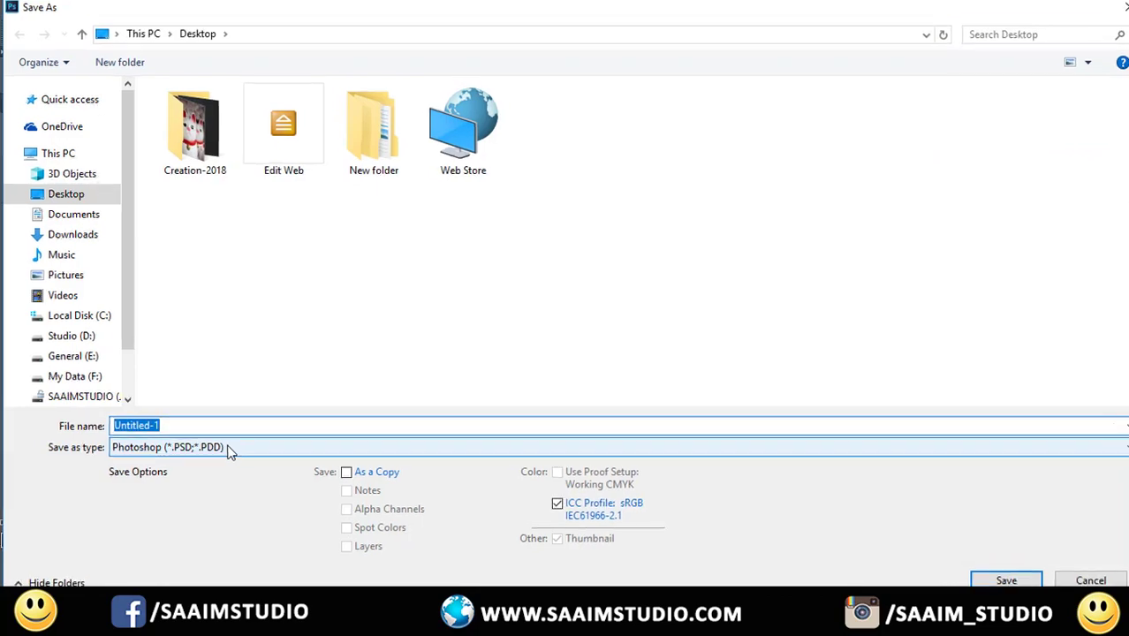
click(228, 449)
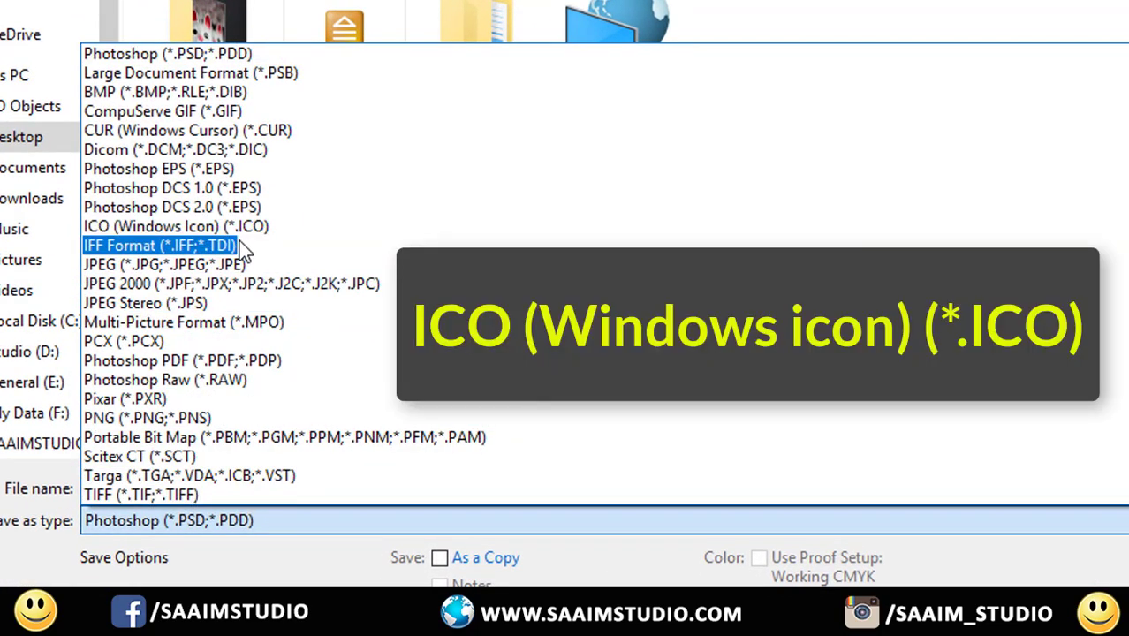
click(291, 227)
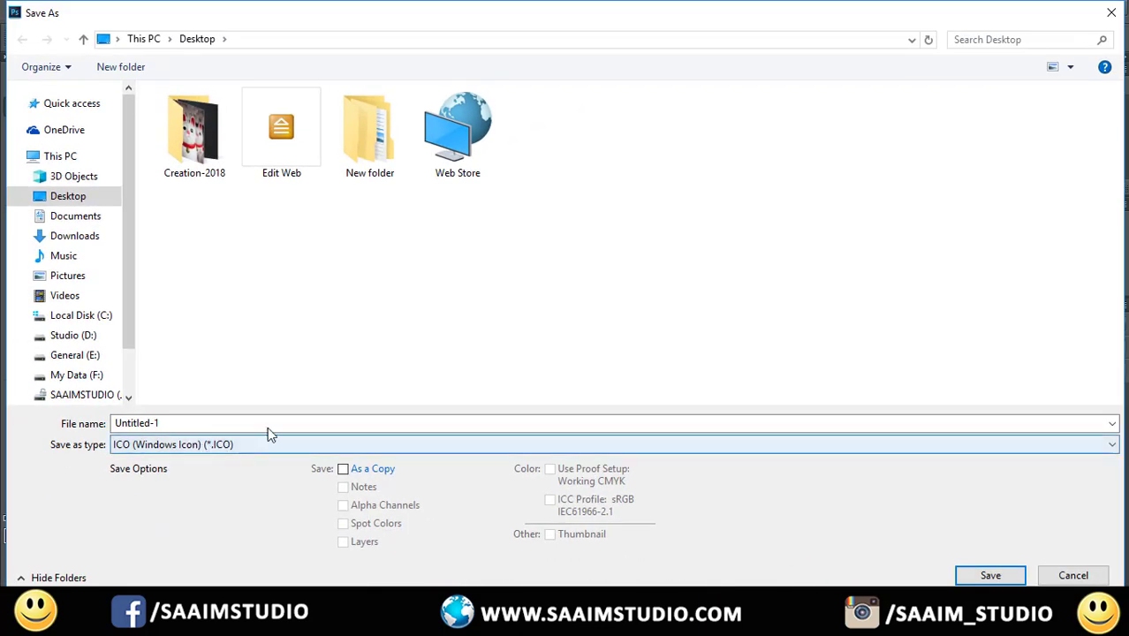
click(1111, 12)
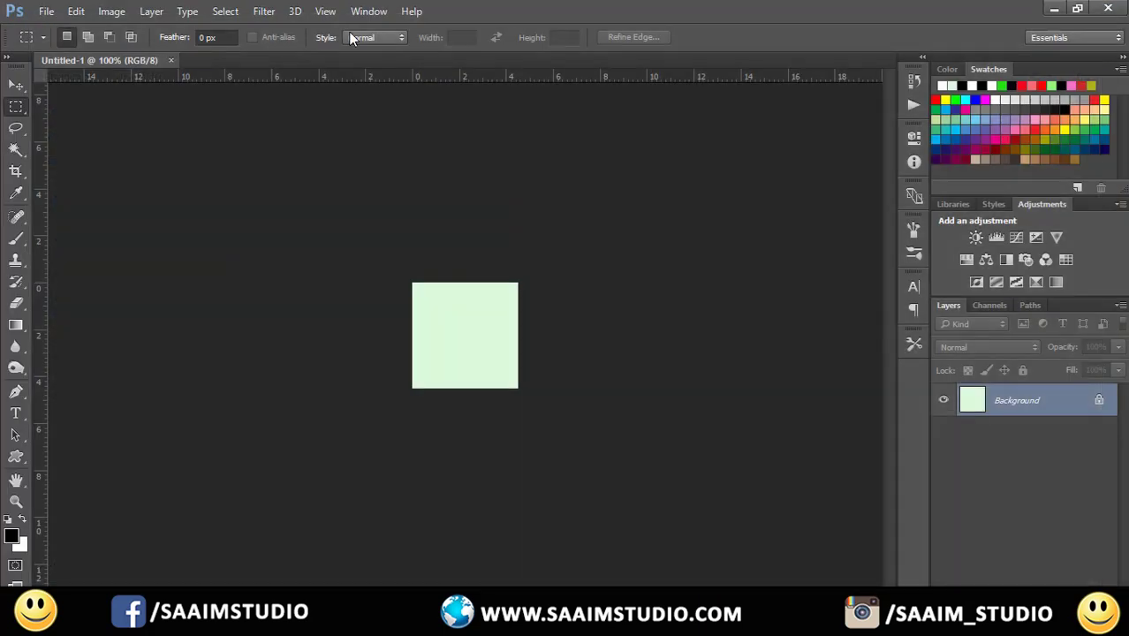
Step: Create a new 300×300 px light-green document
click(45, 10)
click(51, 25)
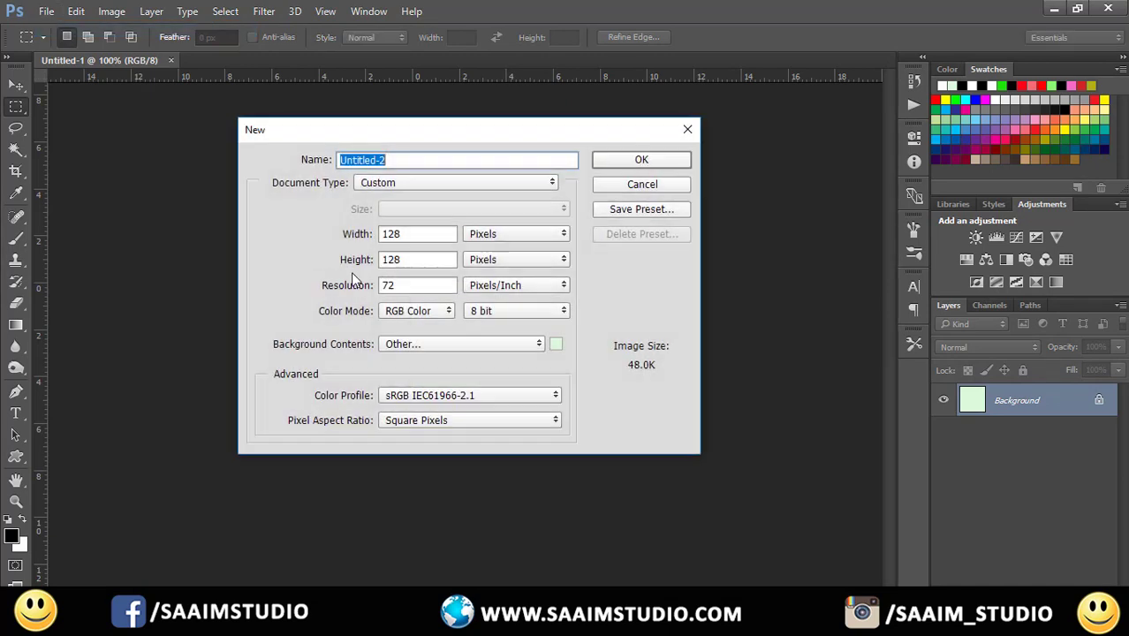
click(420, 234)
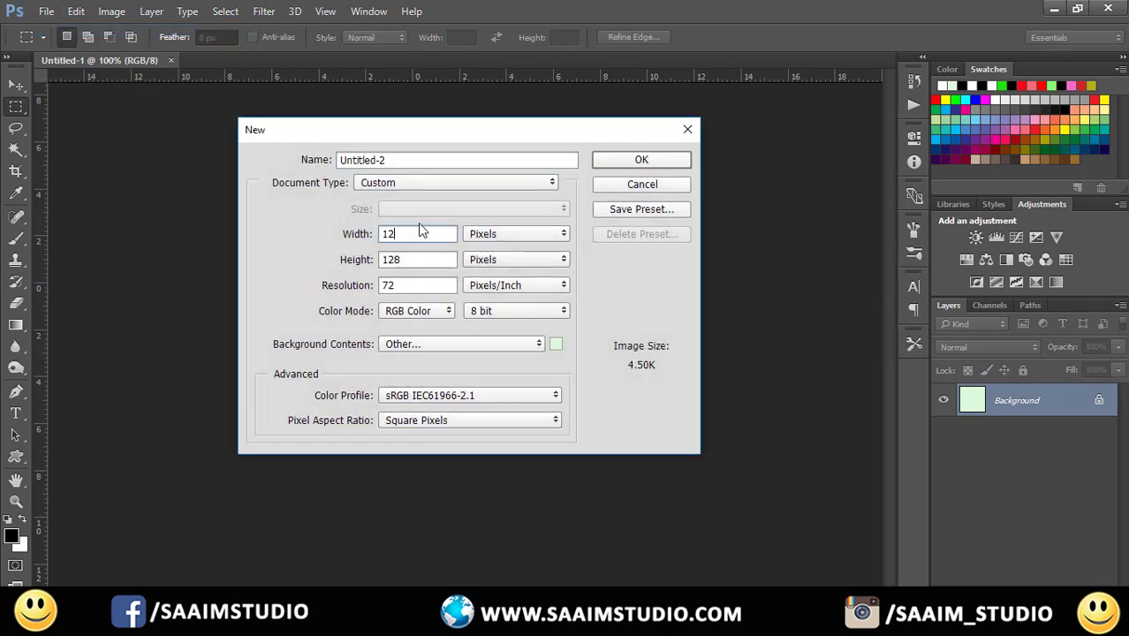
key(BackSpace)
key(BackSpace)
text(300)
double_click(415, 257)
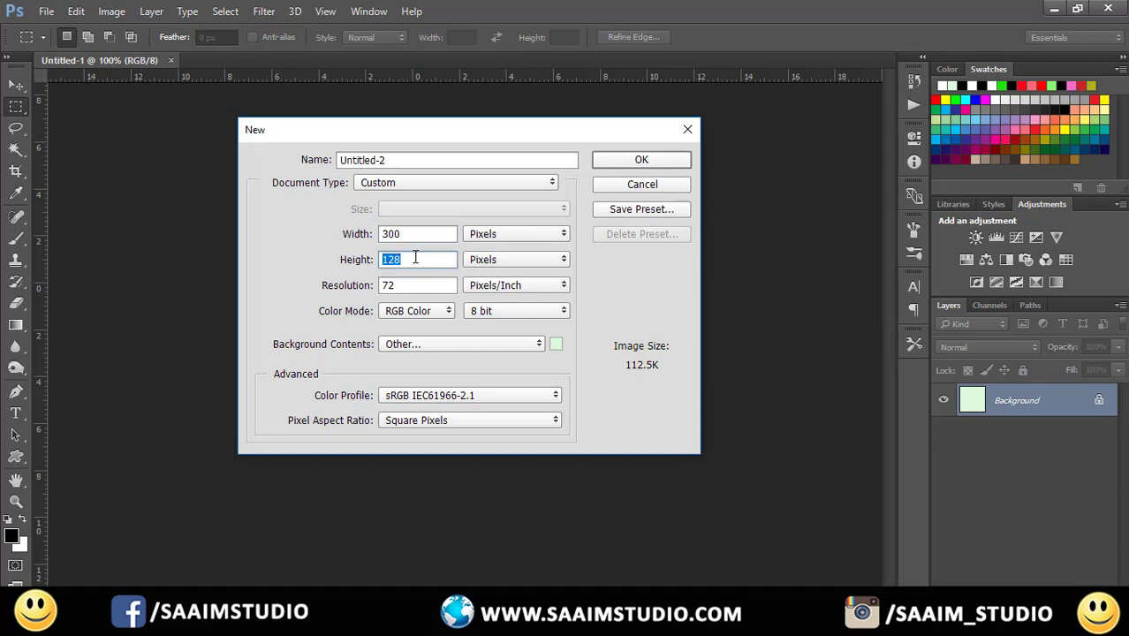
text(300)
click(617, 162)
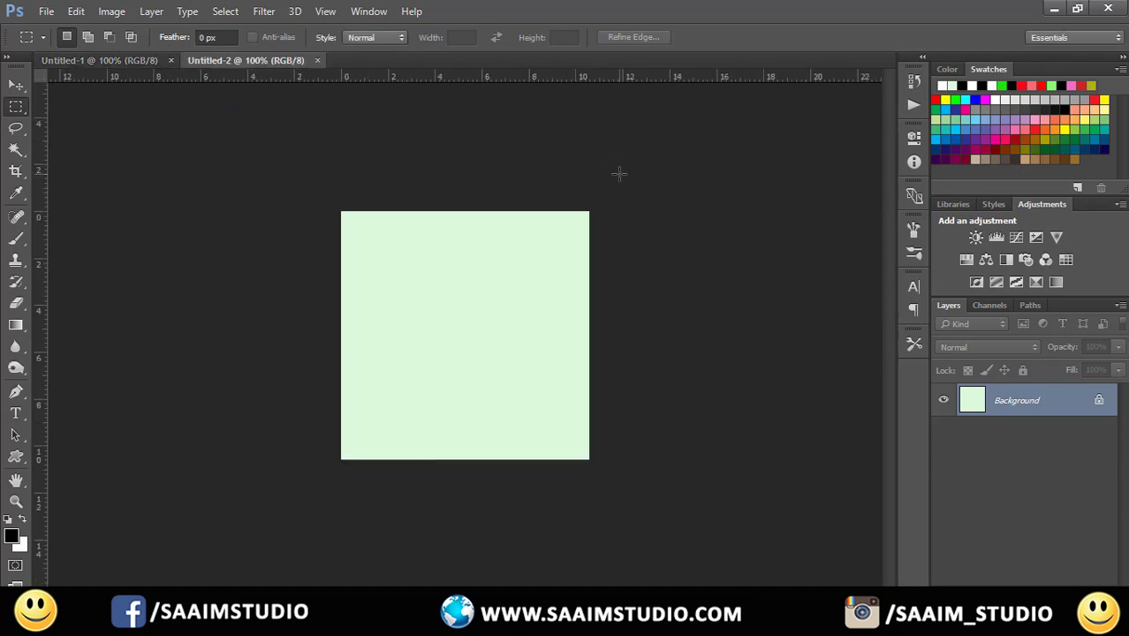
Step: Check the Save As format list, cancel saving, and close Untitled-2 unsaved
click(44, 12)
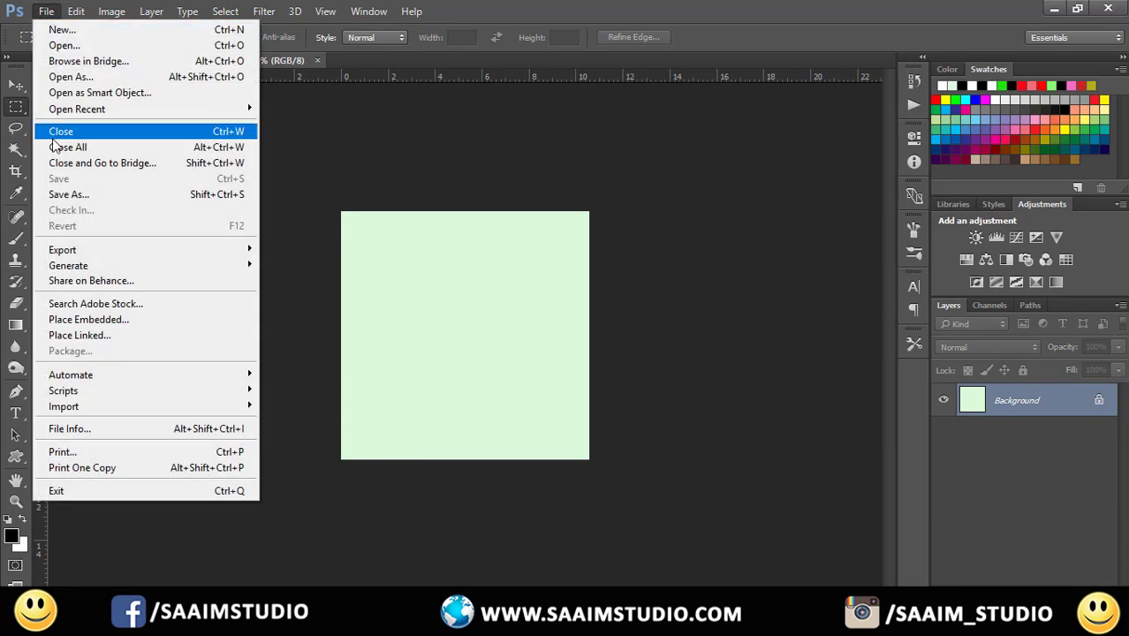
click(56, 198)
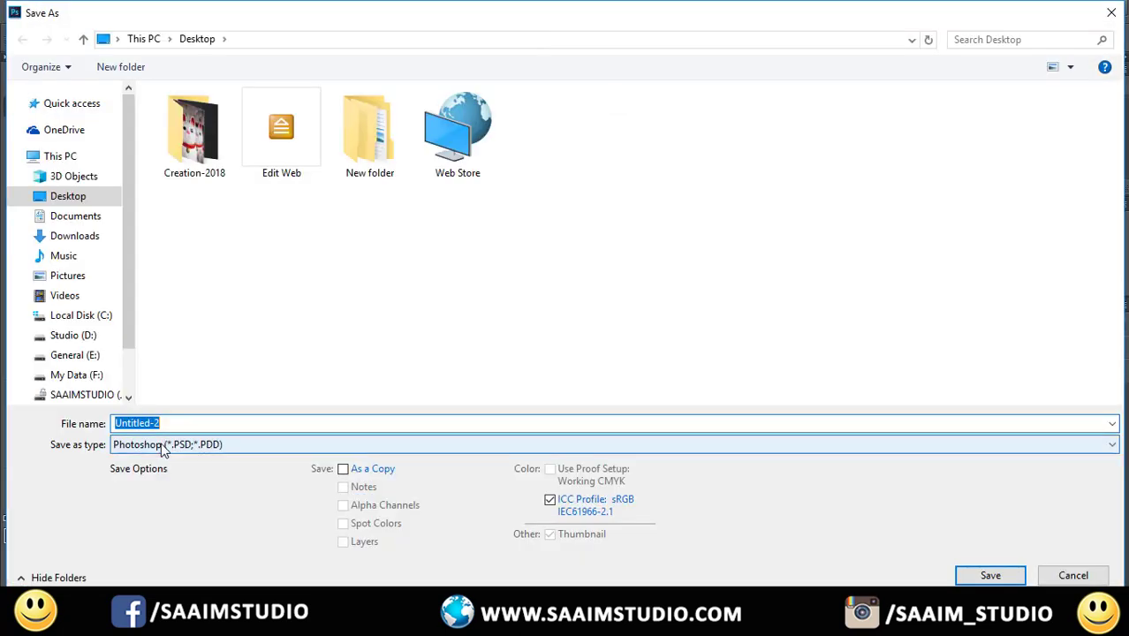
click(161, 447)
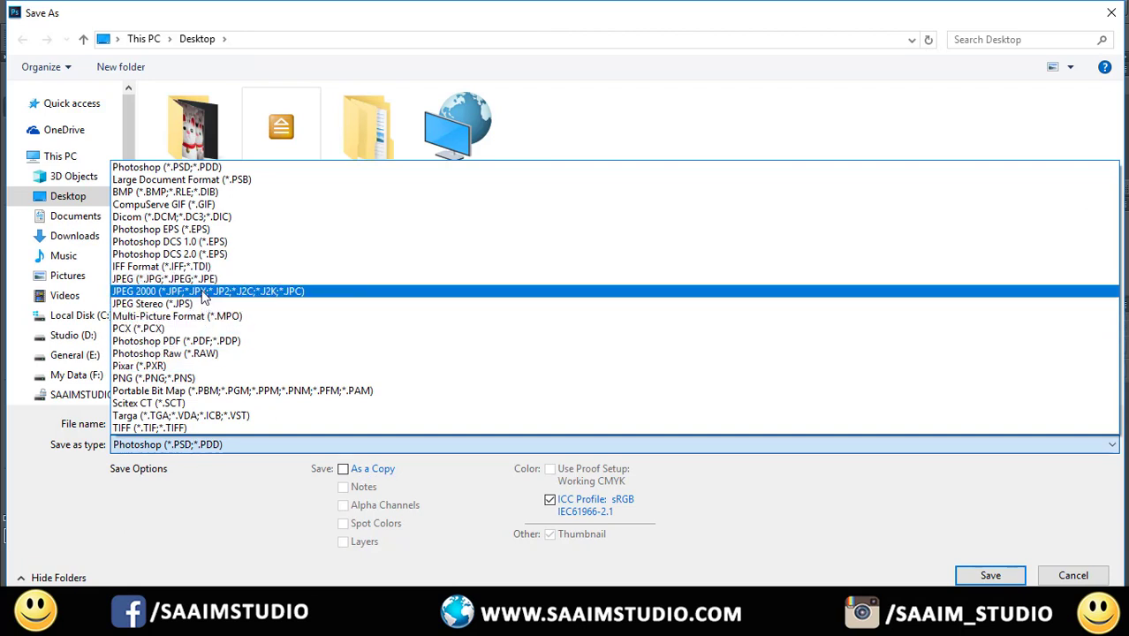
click(574, 132)
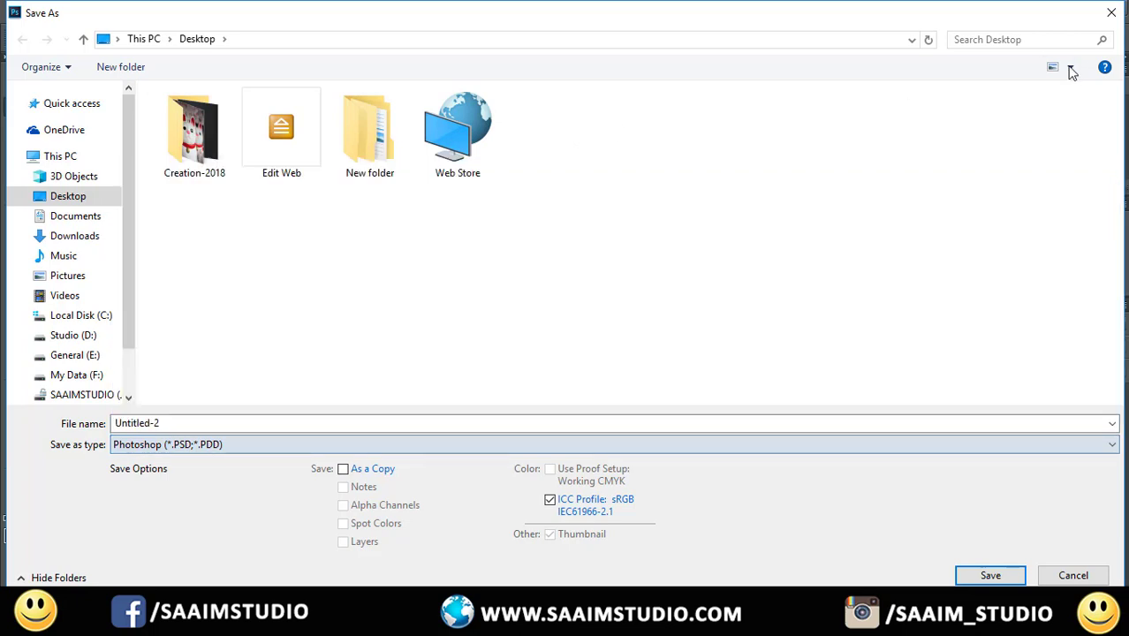
click(1111, 12)
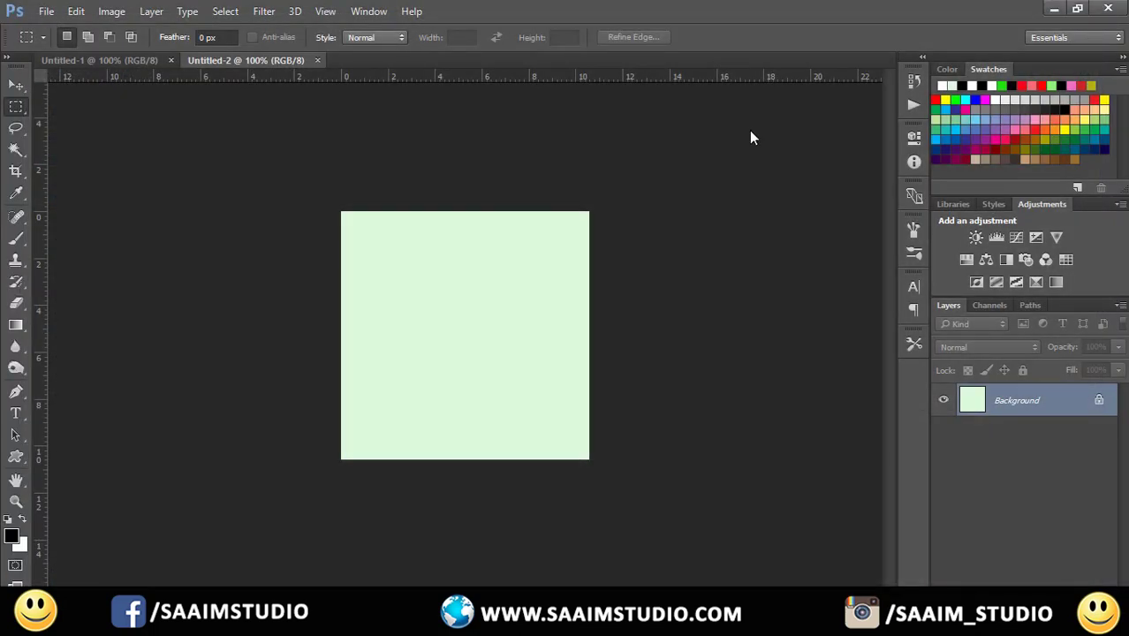
click(317, 60)
Step: Save the canvas to the desktop as icon.ico in ICO (Windows Icon) Standard ICO format
click(46, 11)
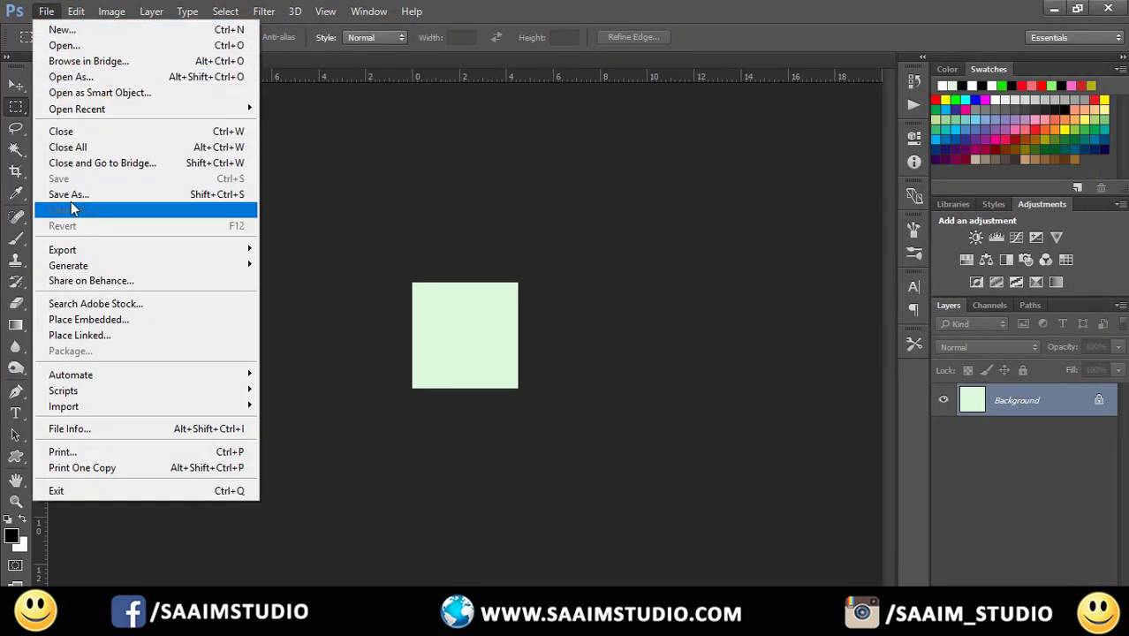
click(70, 196)
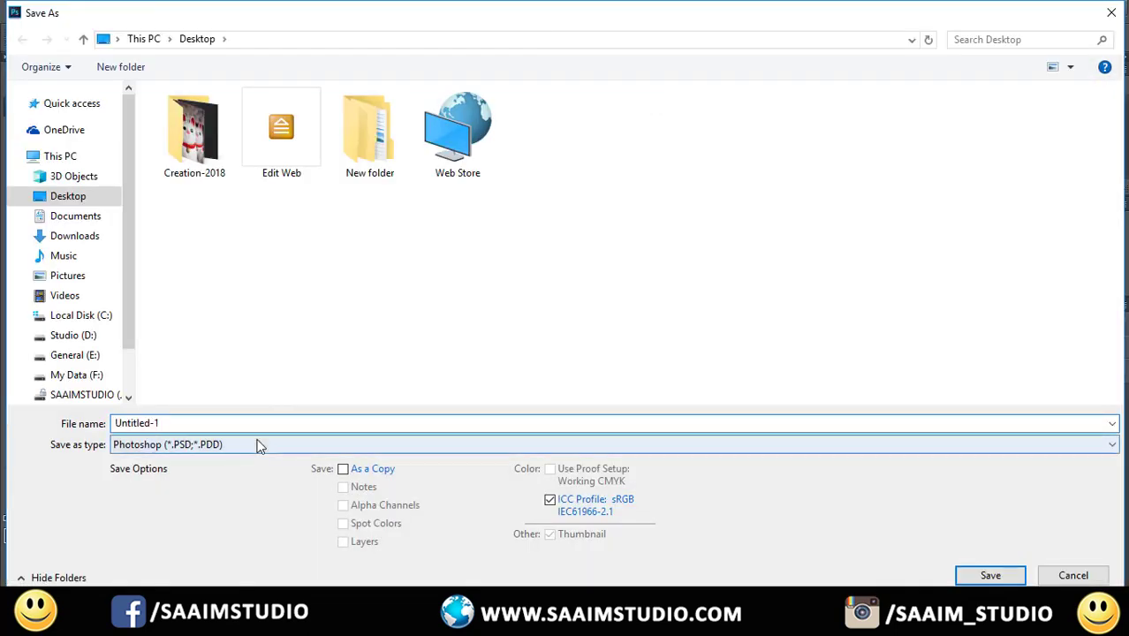
click(258, 444)
click(210, 258)
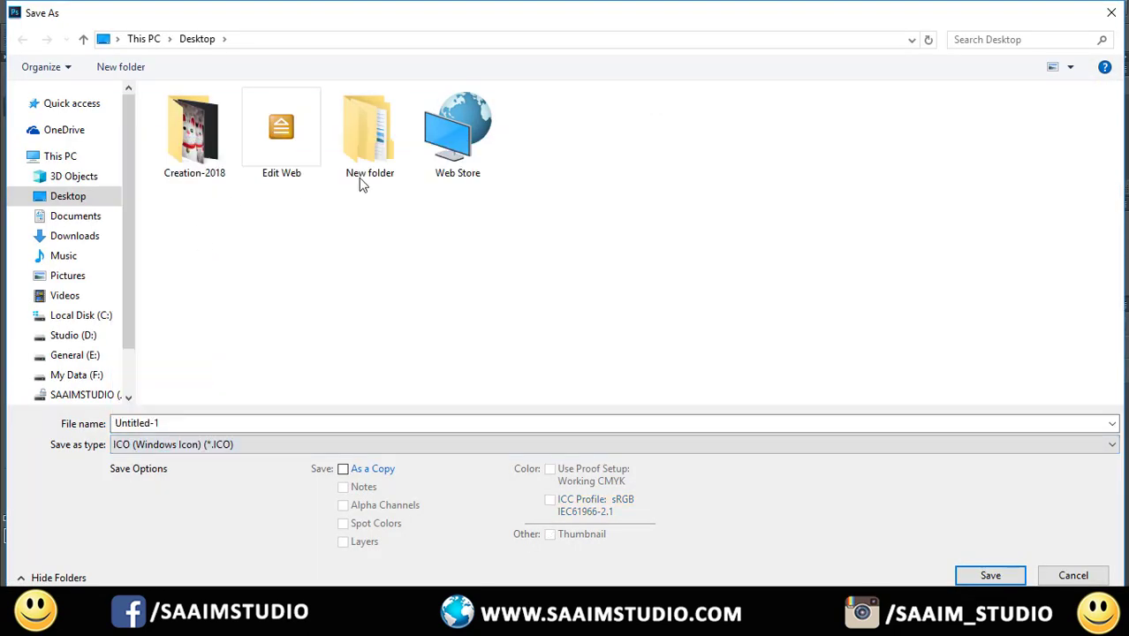
click(286, 418)
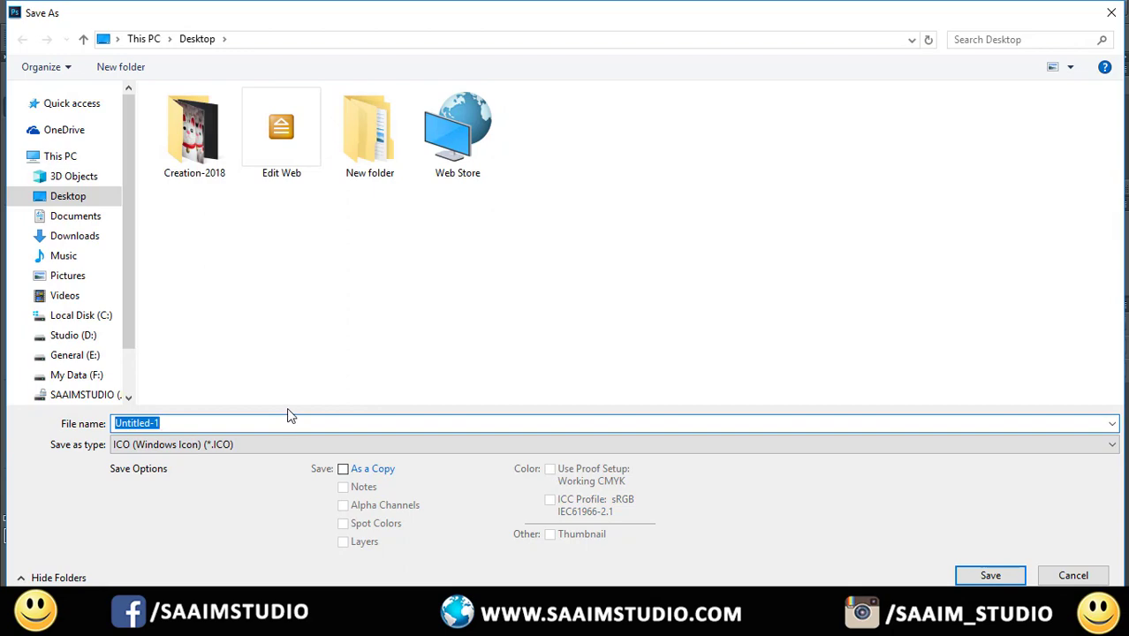
text(icon)
click(991, 575)
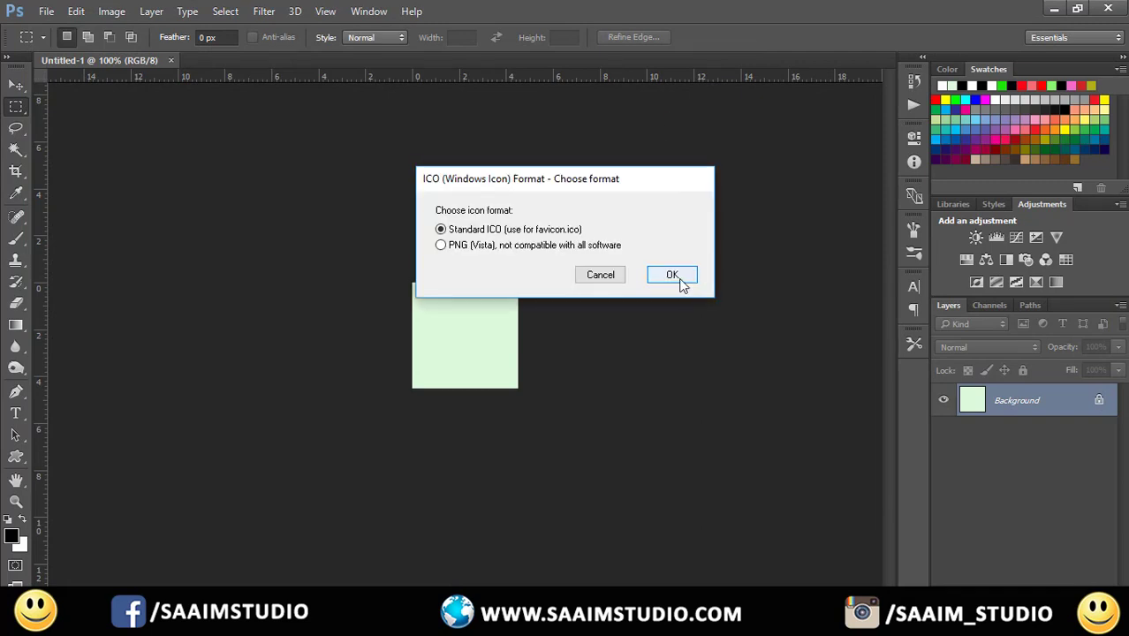
click(677, 276)
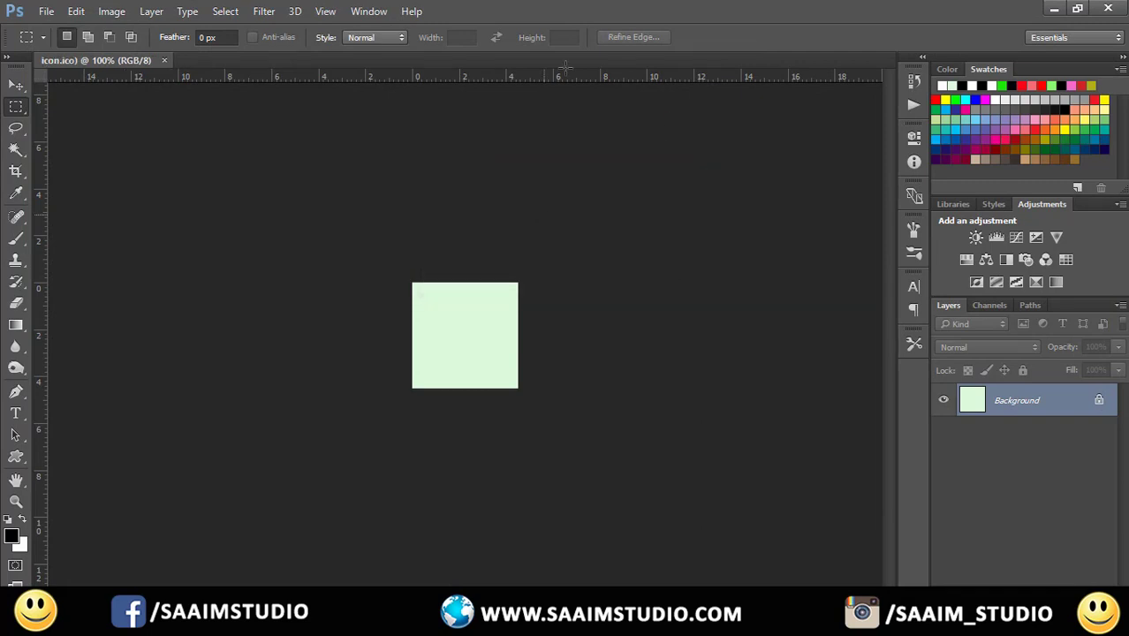
click(1054, 13)
Step: Refresh the desktop and check that icon.ico's properties show an ICO file of 50.0 KB
right_click(653, 176)
click(681, 226)
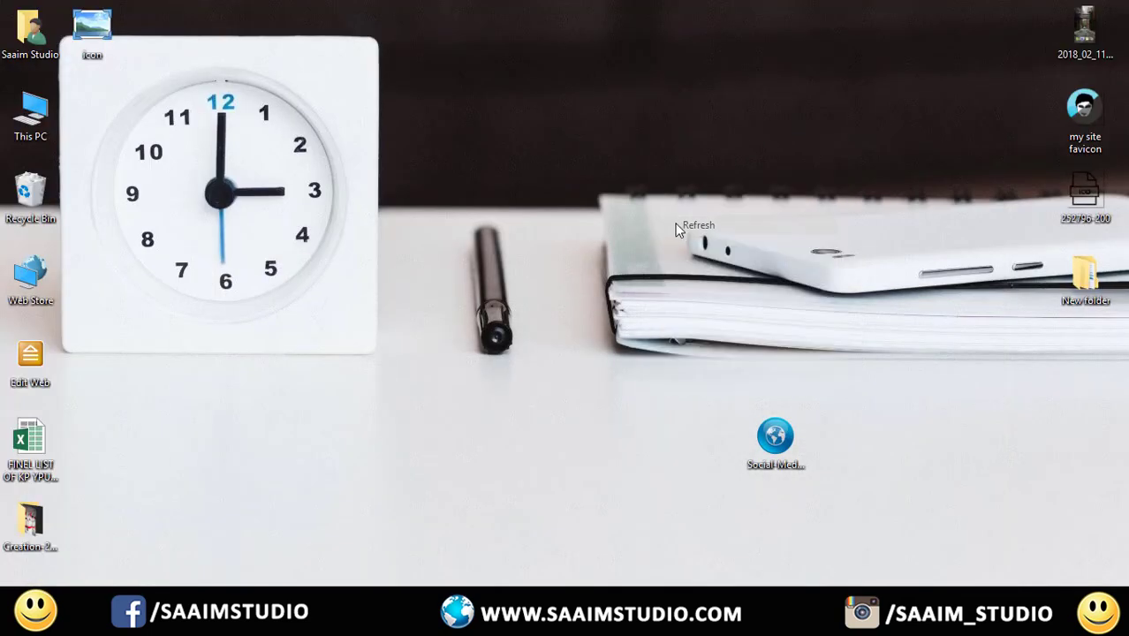
right_click(90, 40)
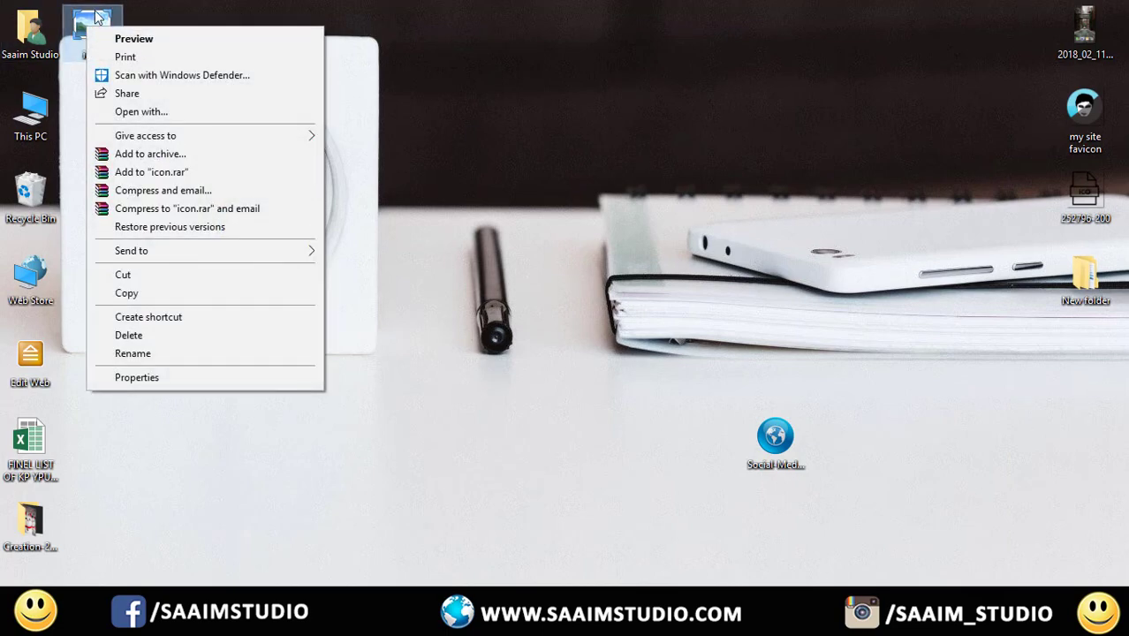
click(144, 380)
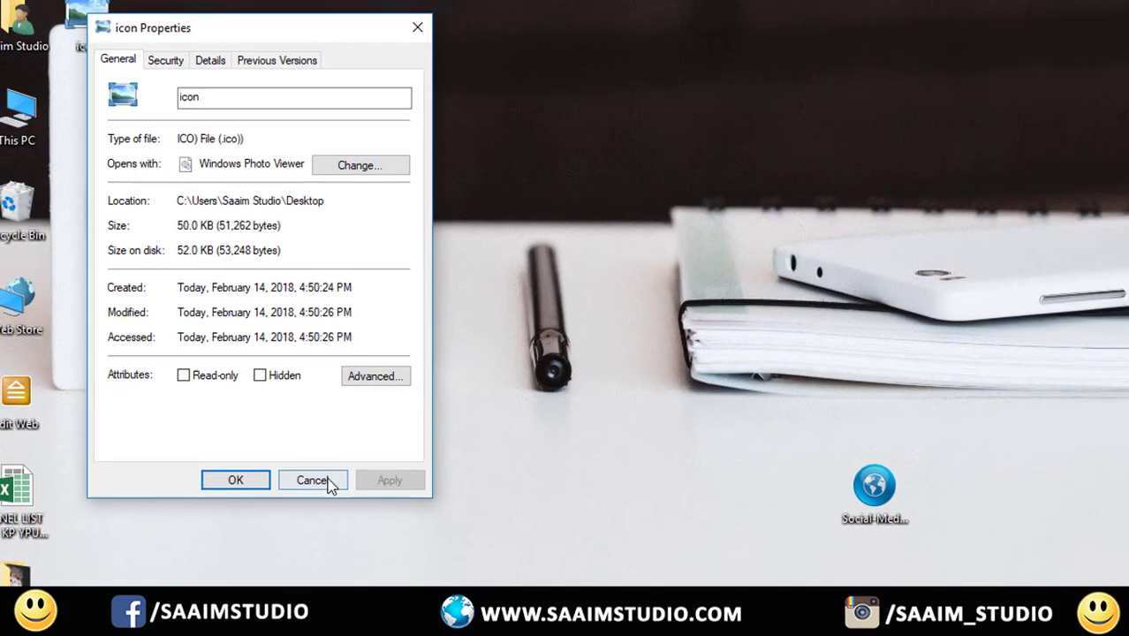
click(297, 436)
Step: Refresh the desktop repeatedly until the icon.ico file is displayed
right_click(353, 213)
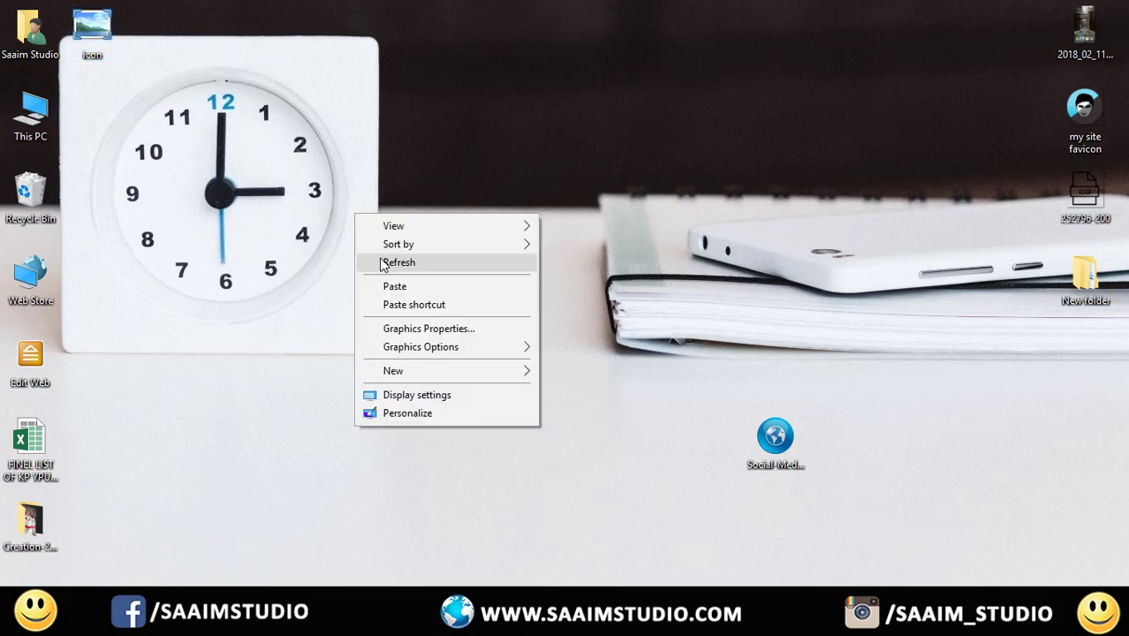
click(381, 261)
right_click(332, 175)
click(346, 225)
right_click(329, 179)
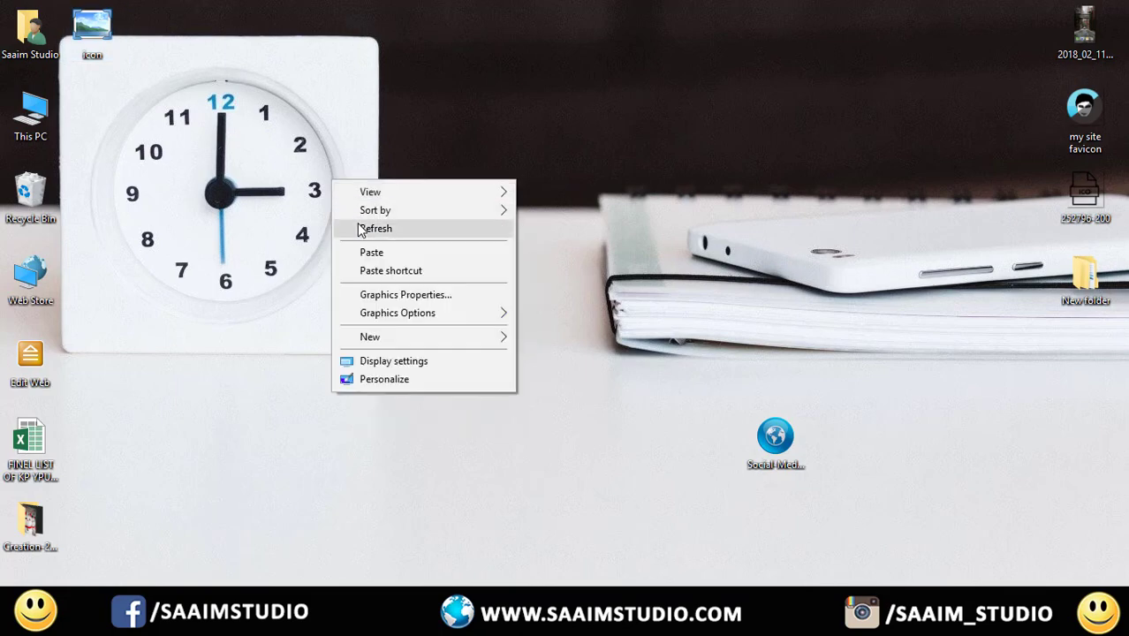
click(346, 230)
right_click(327, 192)
click(357, 232)
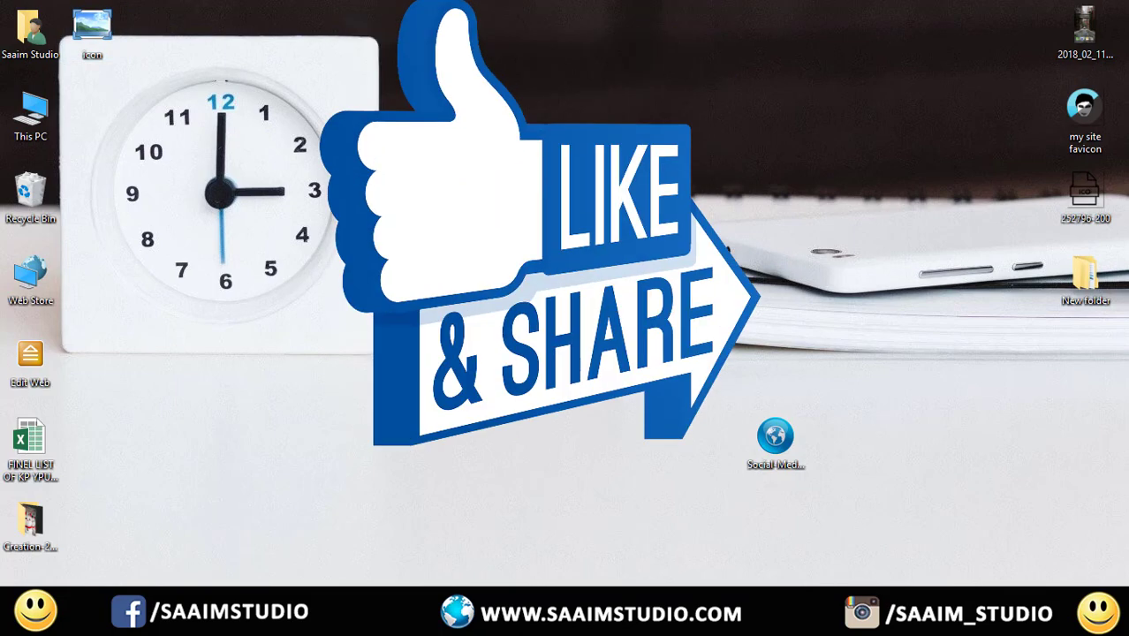